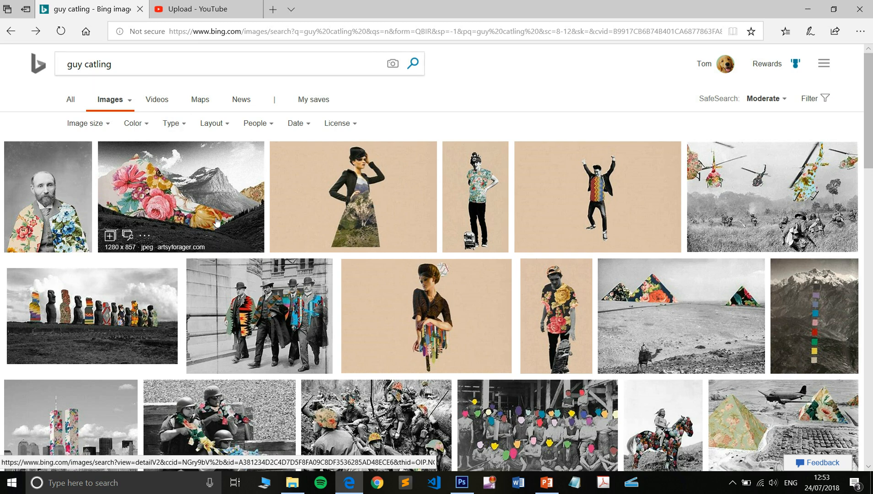
View the example photos in the cutout folder and open photo 9 full size
click(301, 483)
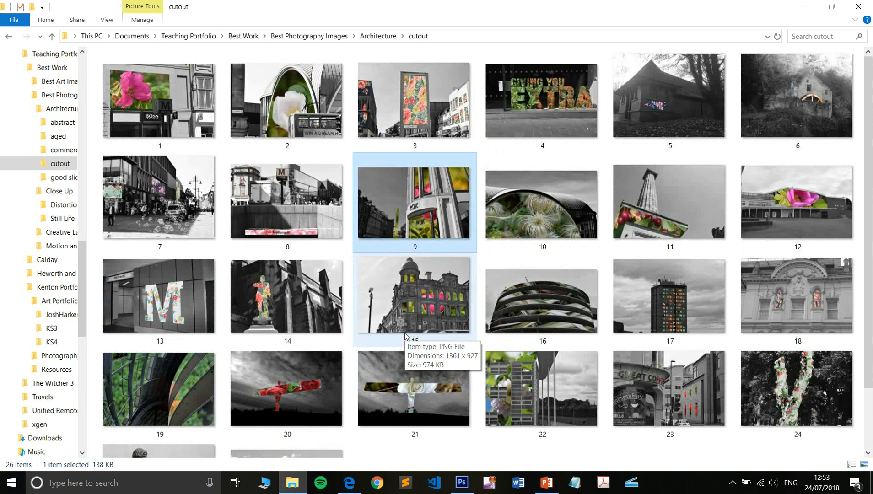
key(alt+Tab)
key(alt+Tab)
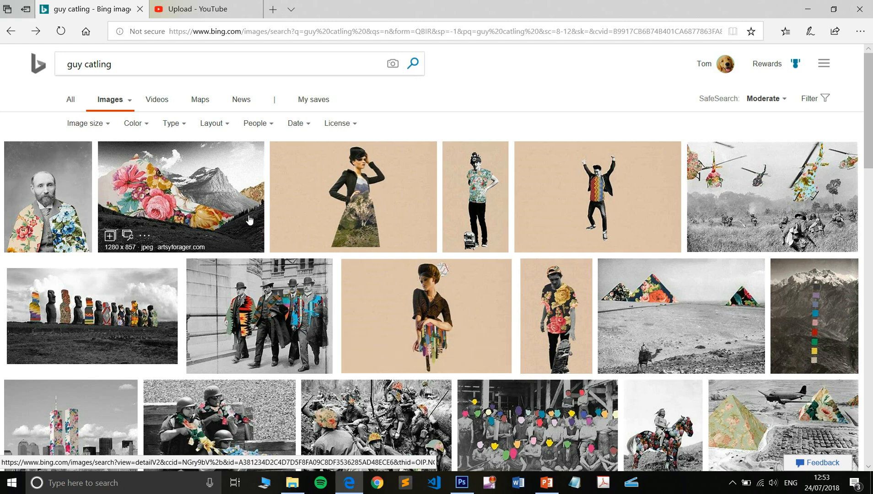
key(alt+Tab)
double_click(435, 194)
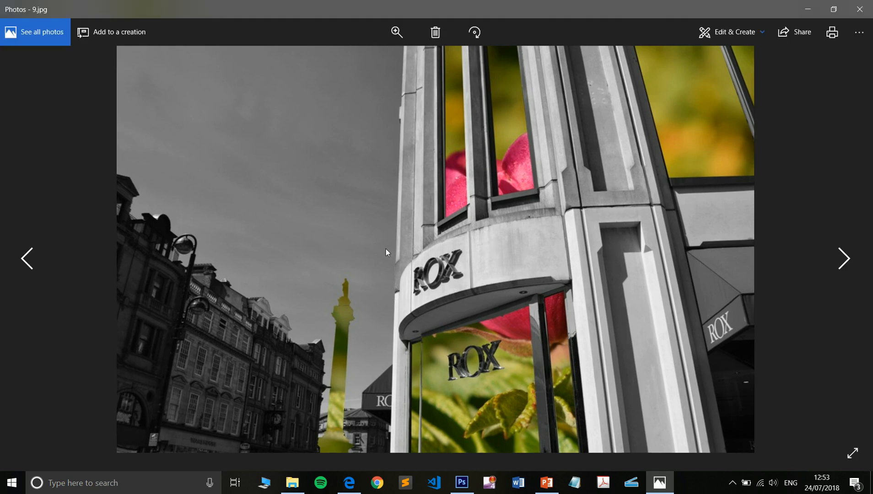
key(alt+Tab)
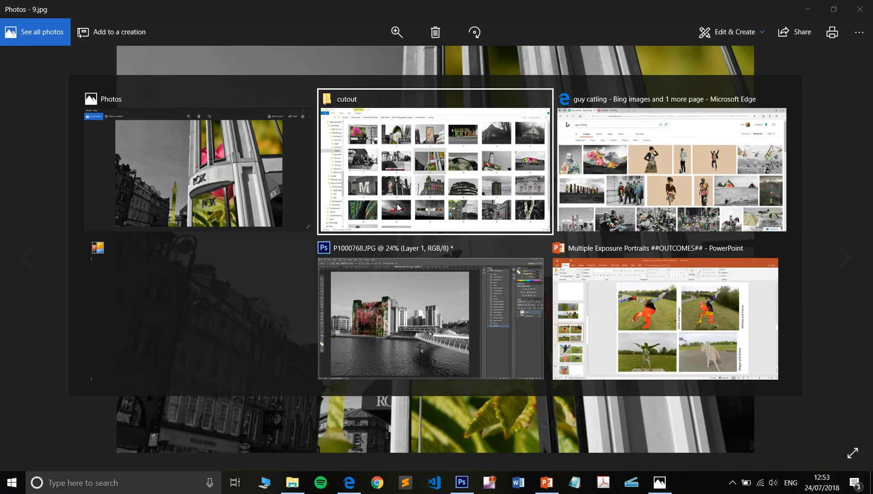
Examine Guy Catling's collages in the browser's image results, from the bearded man's portrait to the statues and back to the helicopters
key(alt+Tab)
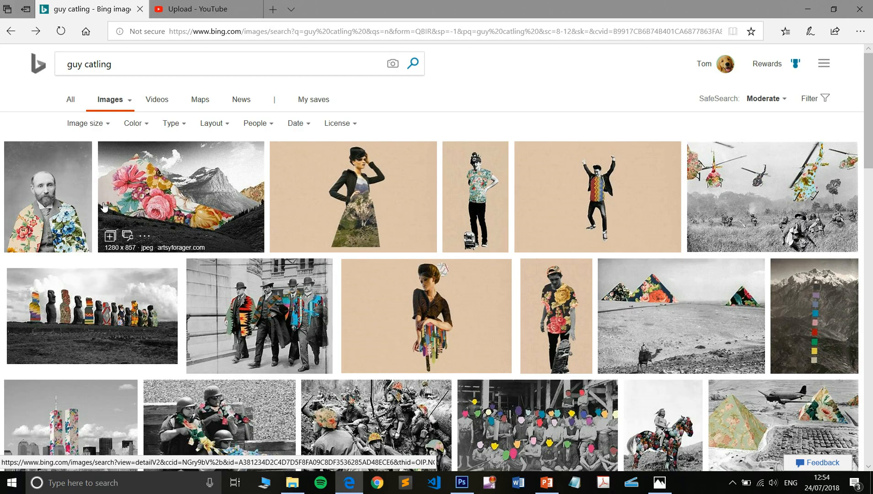
click(70, 206)
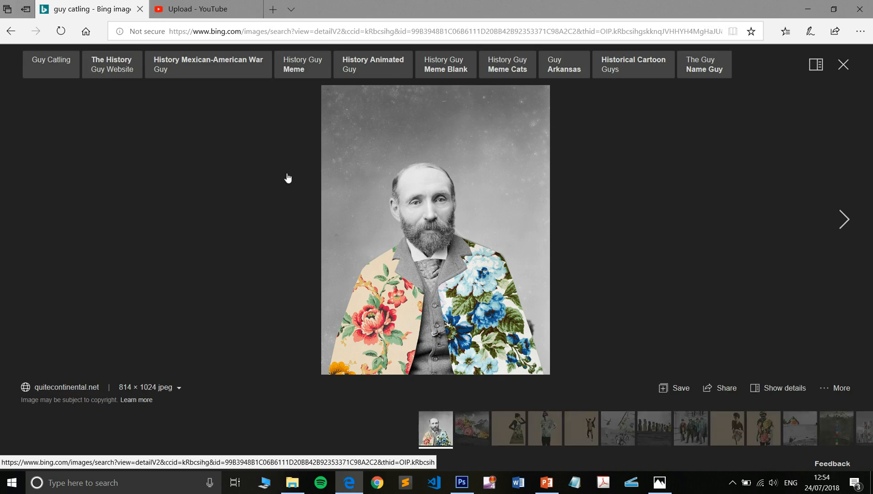
click(842, 221)
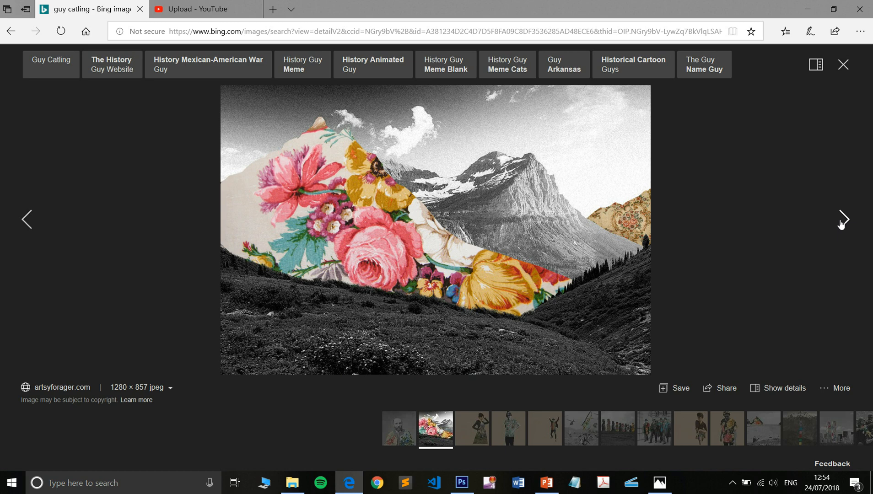
click(842, 222)
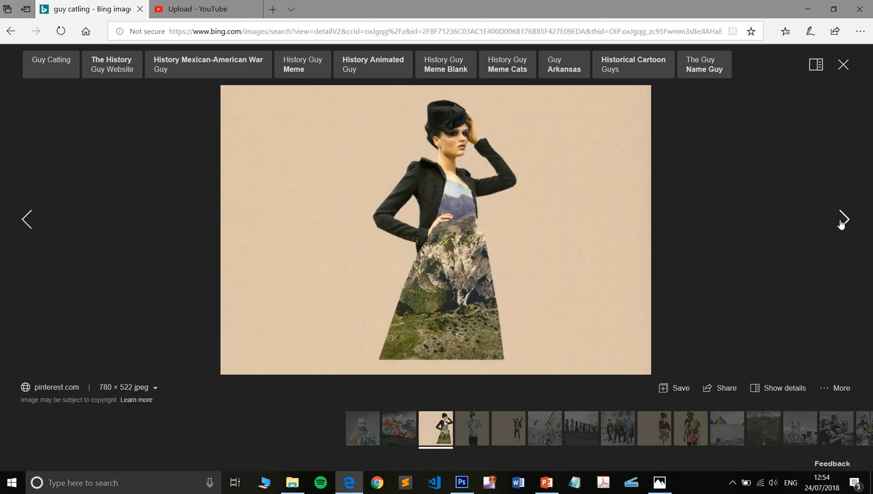
click(843, 222)
click(842, 221)
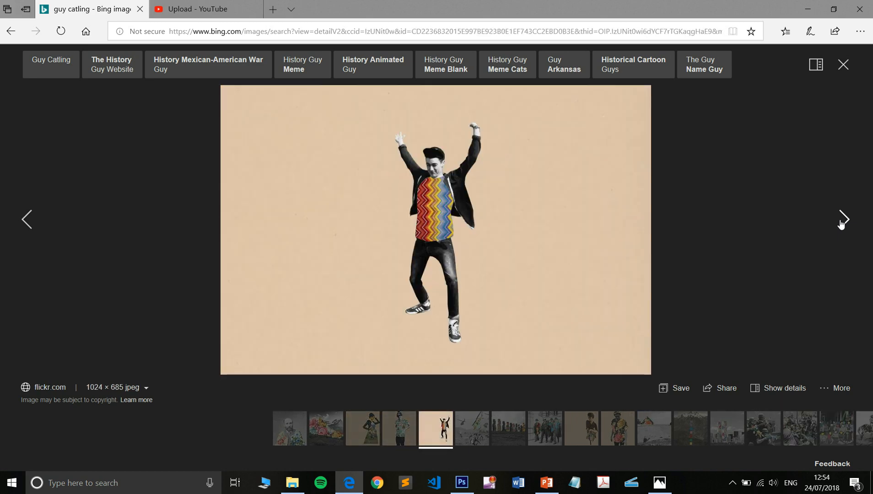
click(842, 222)
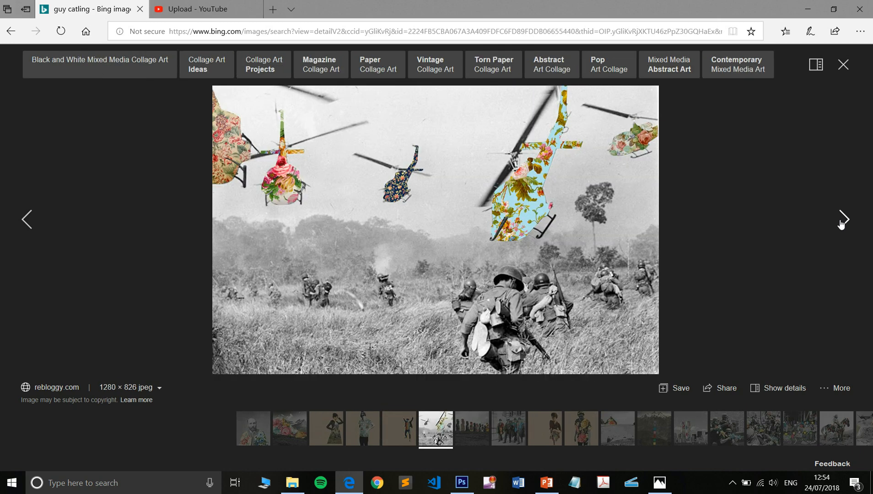
click(842, 221)
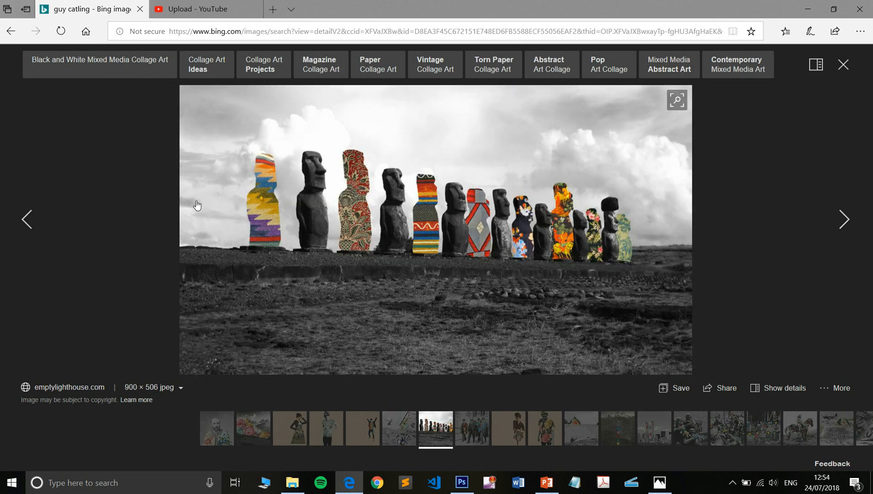
click(38, 220)
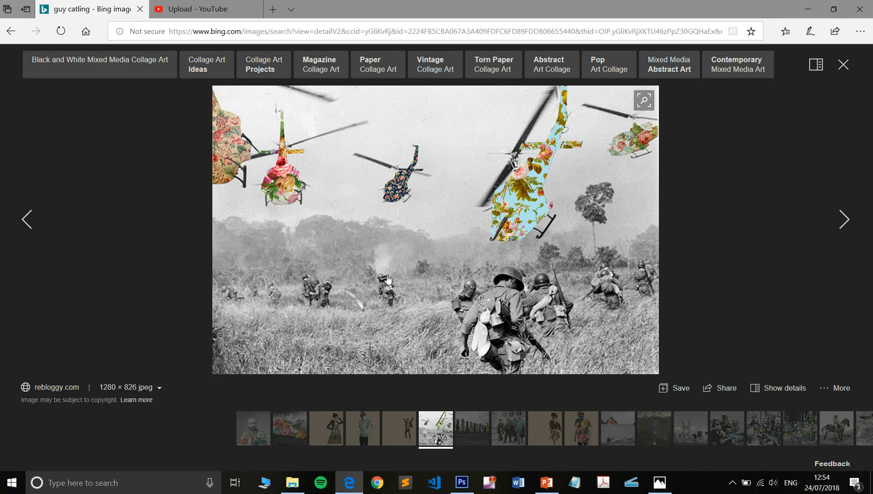
Switch to Photoshop and revert P1000768.JPG to its Delete Layer history state
click(293, 484)
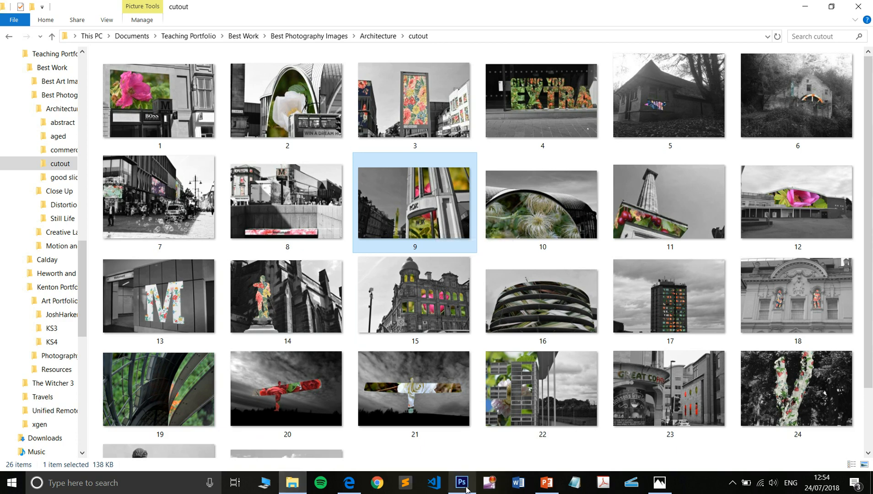
click(463, 484)
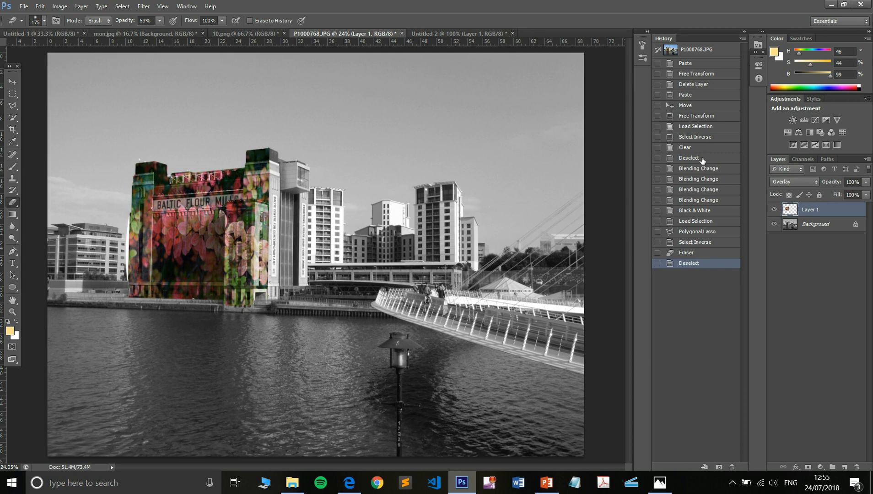
click(702, 86)
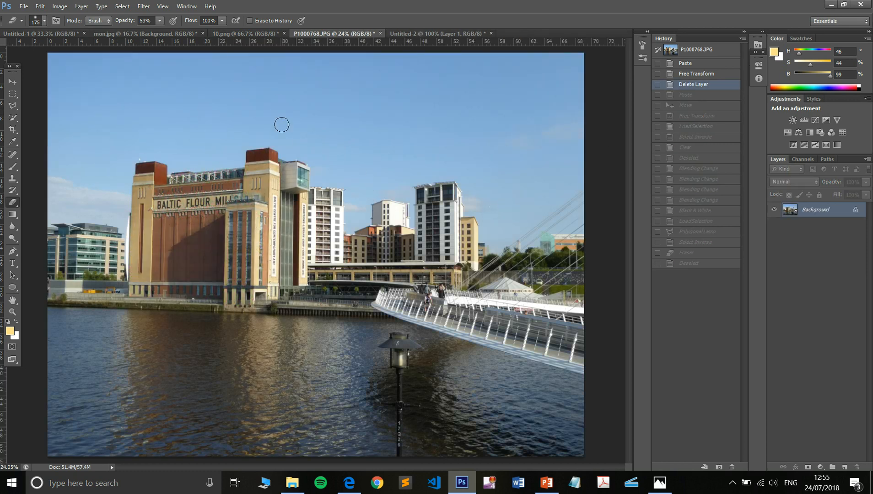
Paste the copied foliage photo from 10.png into P1000768.JPG and move it over the Baltic Flour Mills building
click(261, 33)
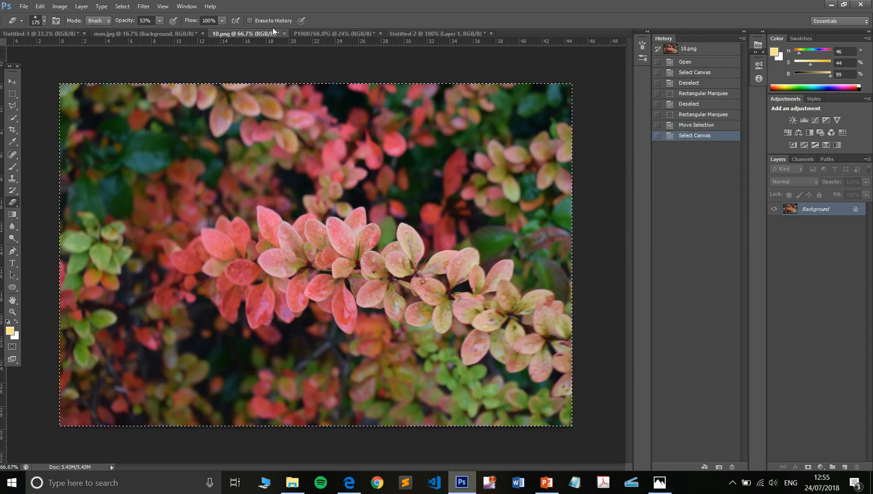
click(329, 33)
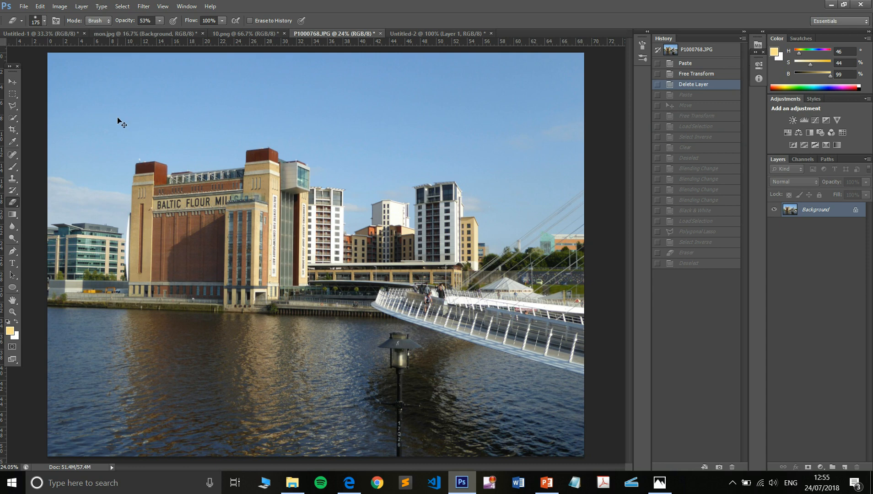
key(ctrl+v)
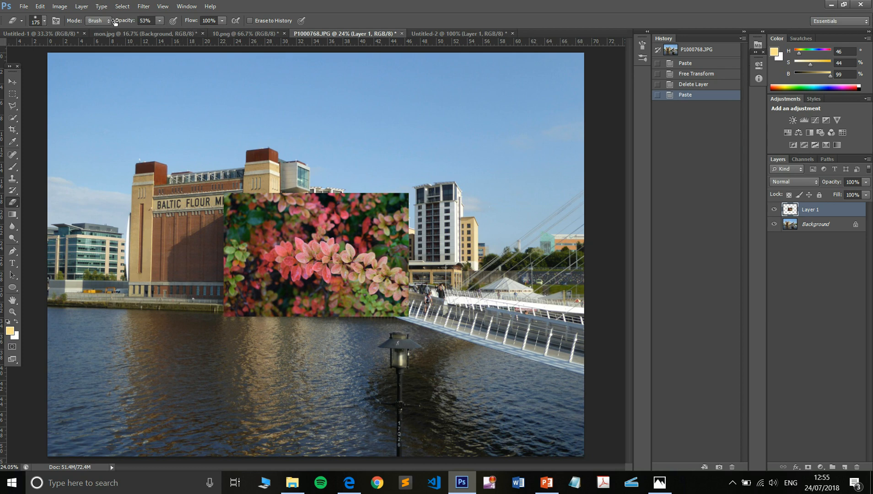
click(13, 81)
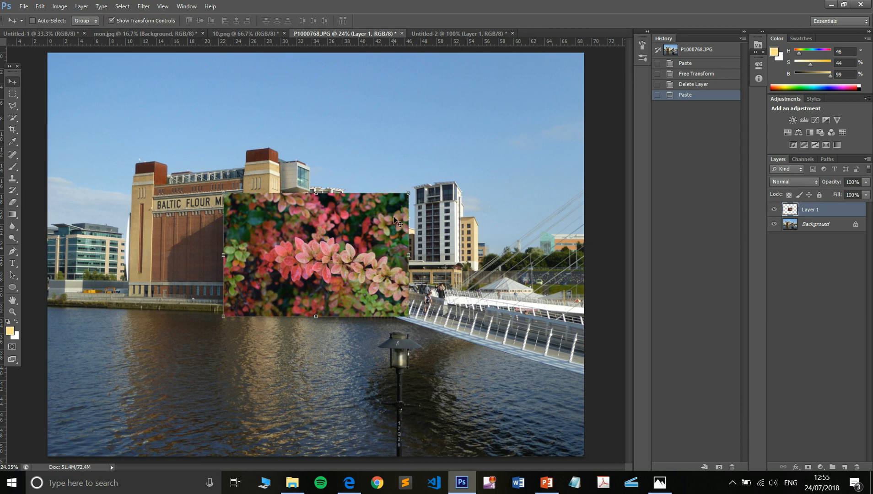
drag(358, 250, 249, 186)
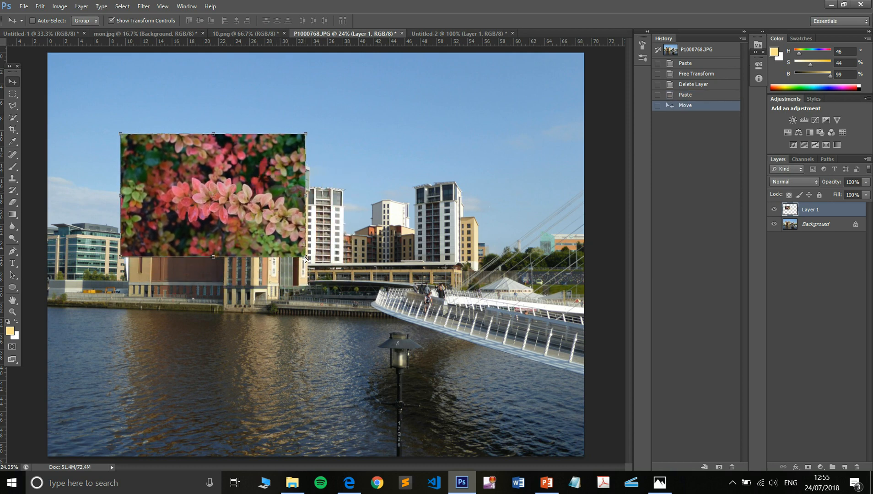
Distort the pasted foliage layer by its four corners so it covers the building's front in perspective, and apply the transform
drag(306, 258, 281, 303)
drag(304, 140, 274, 145)
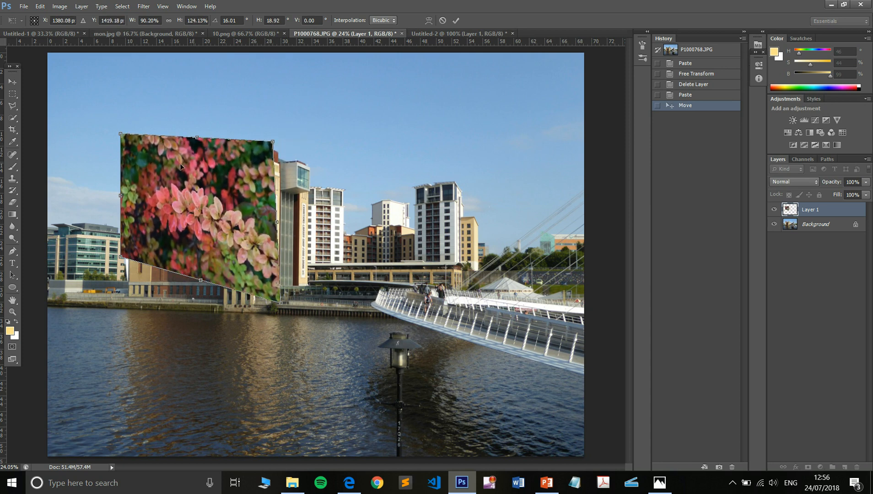
drag(120, 256, 113, 297)
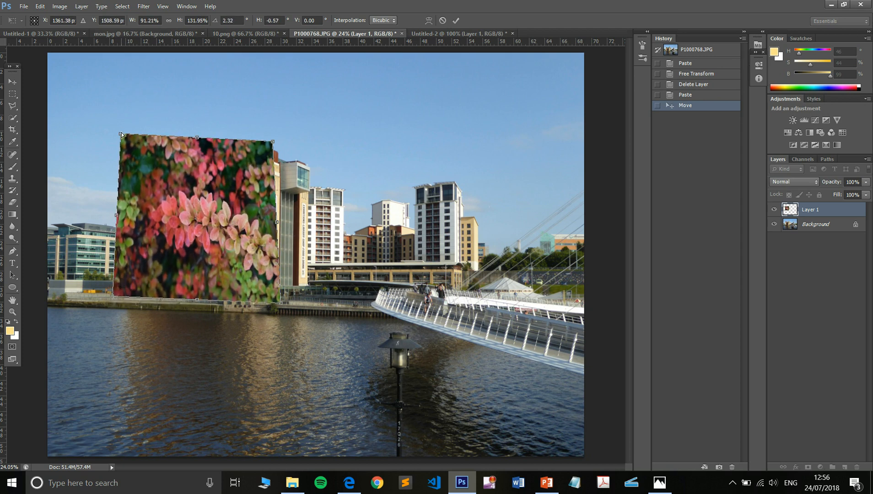
drag(121, 134, 131, 158)
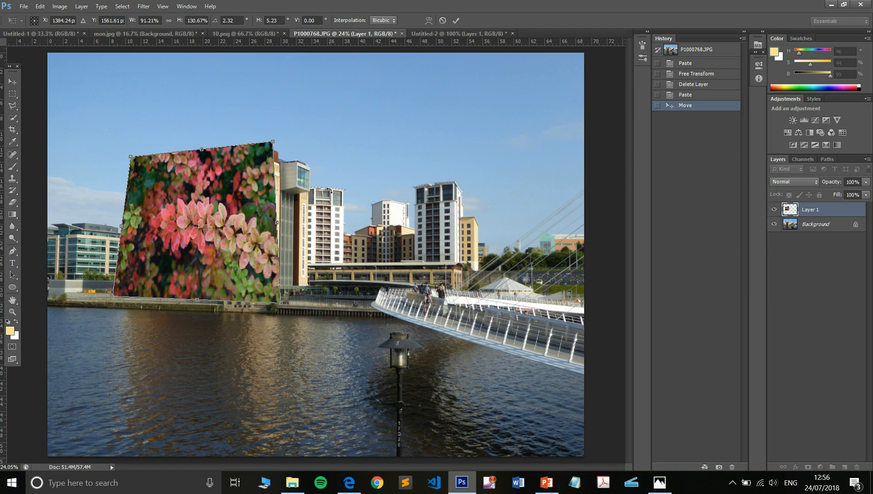
key(Return)
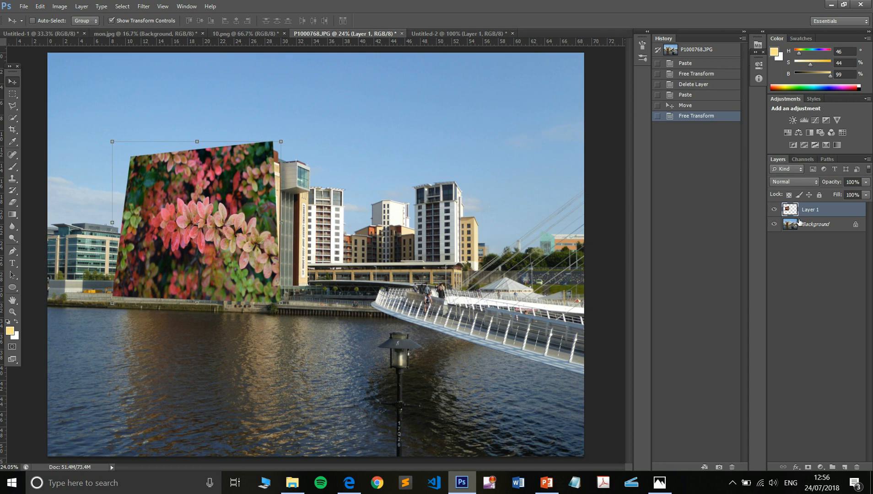
Hide Layer 1 and load the saved side1 selection of the building's front with the Background layer active
click(774, 209)
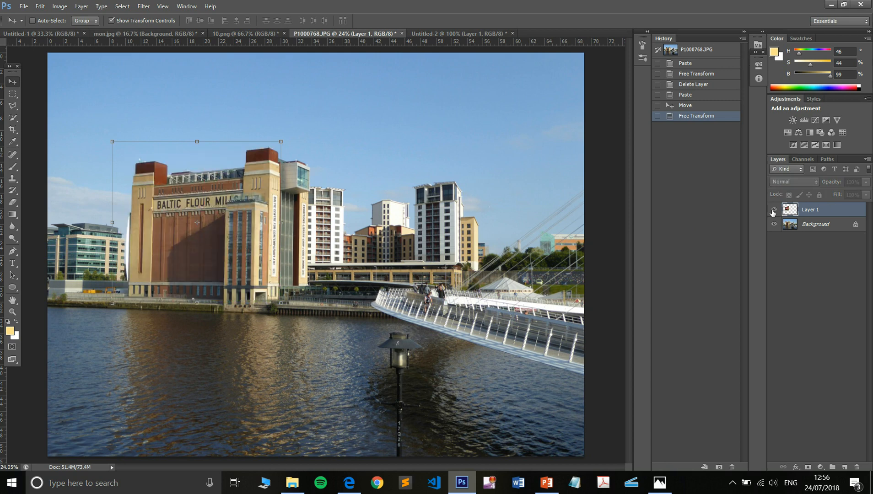
click(774, 211)
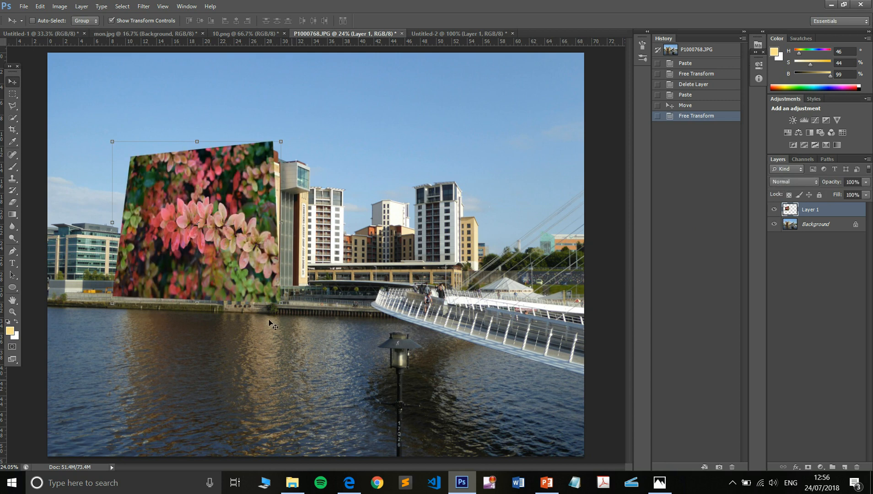
click(773, 210)
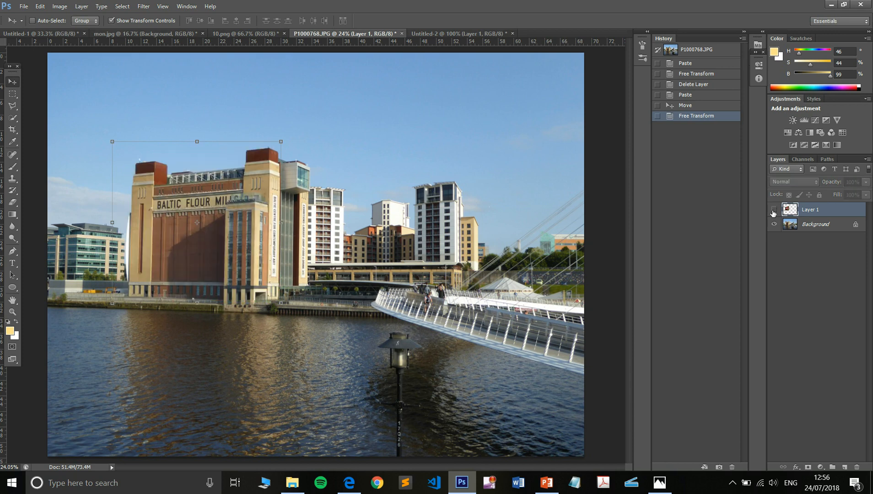
click(817, 227)
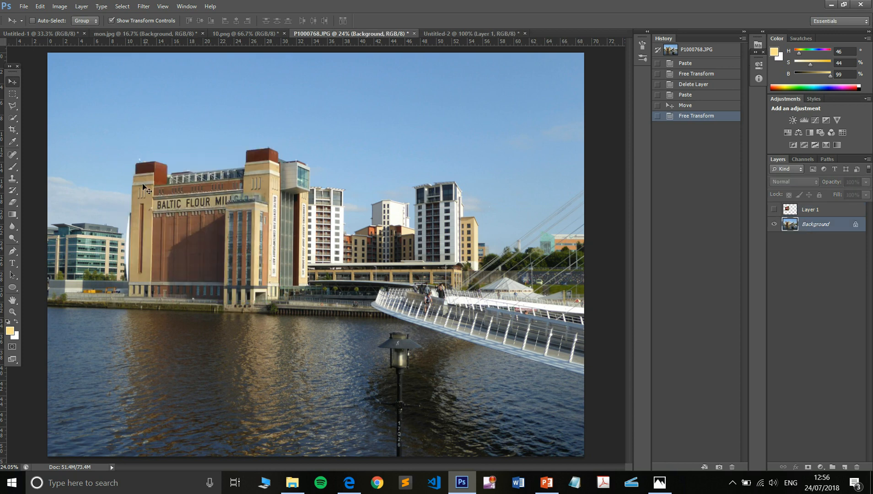
click(12, 106)
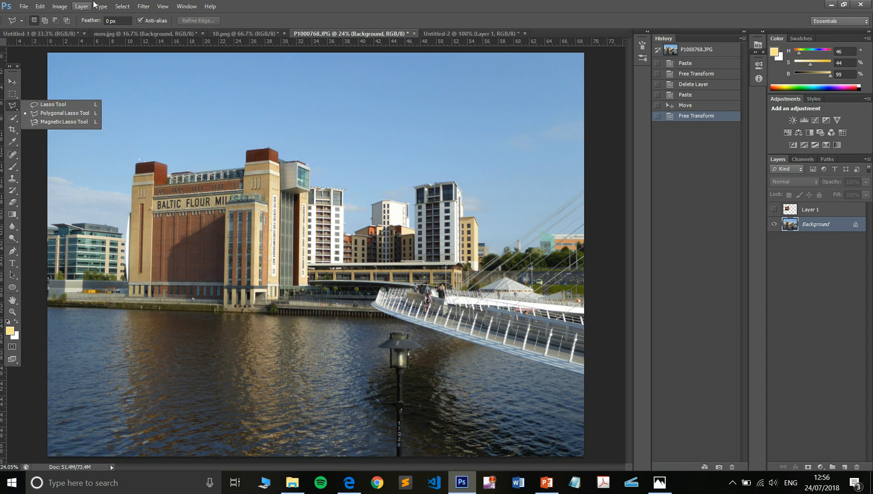
click(127, 6)
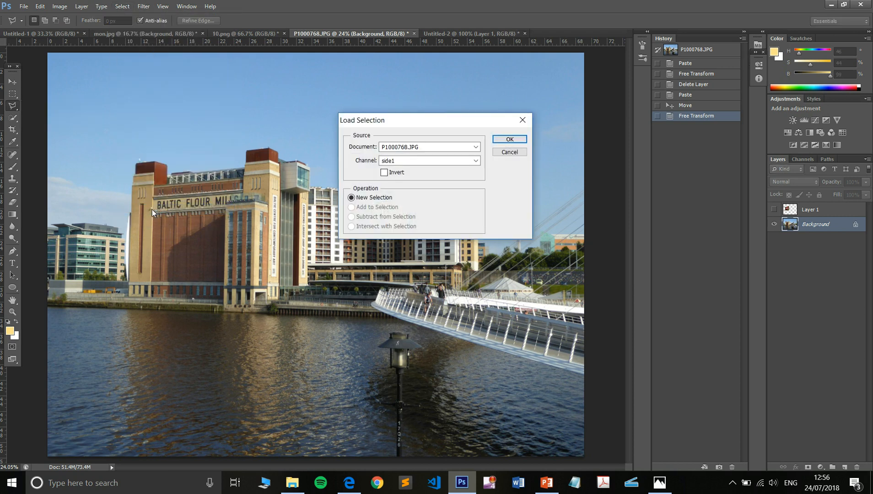
click(510, 139)
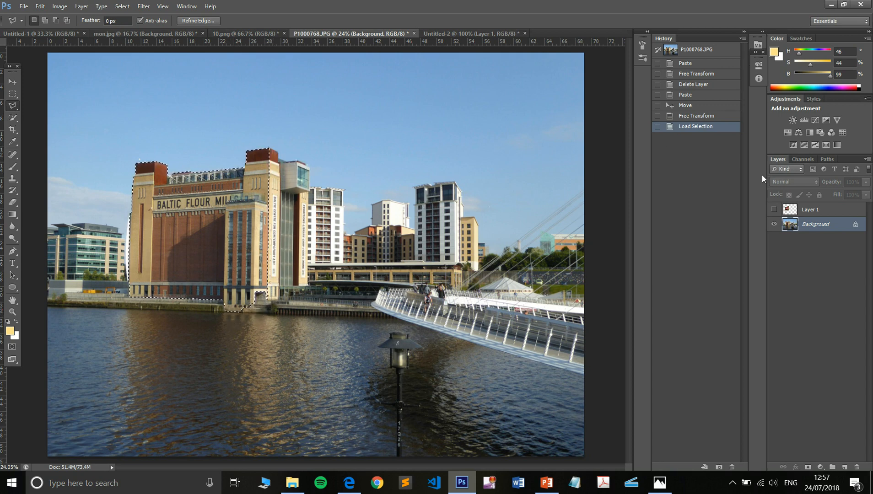
Show Layer 1 and make it active, then try clearing the selected building shape from it and undo the clearing
click(775, 210)
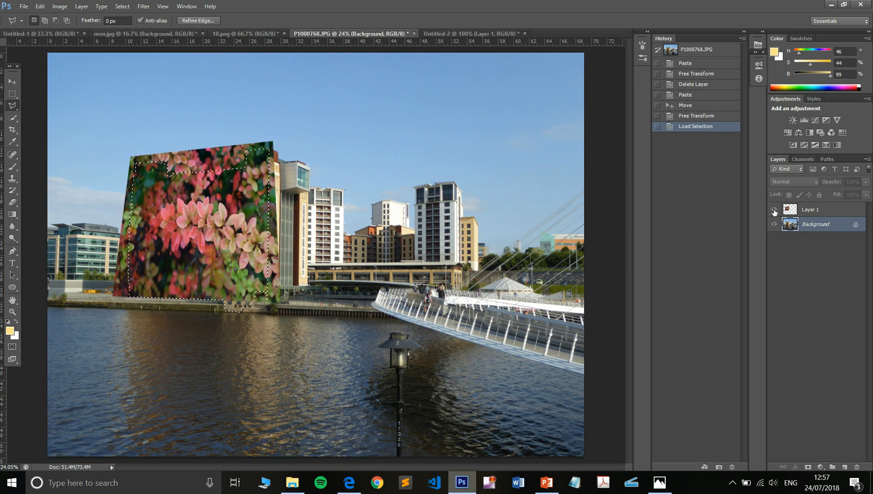
click(828, 213)
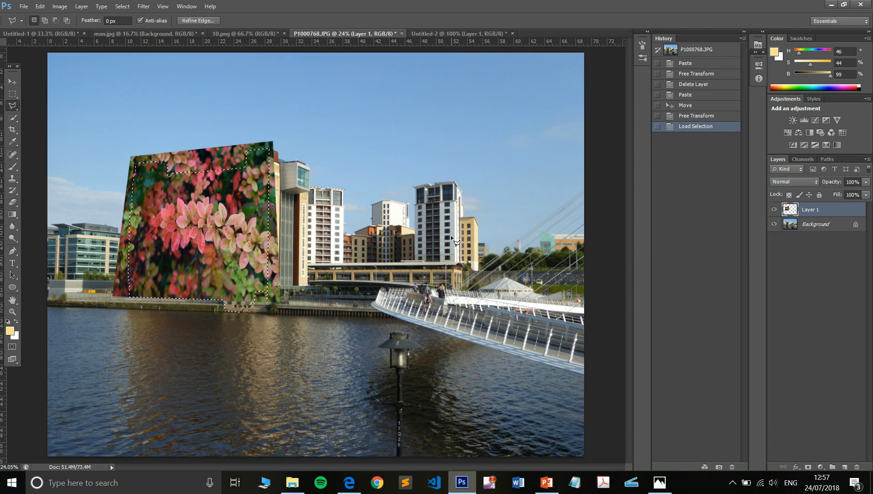
key(Delete)
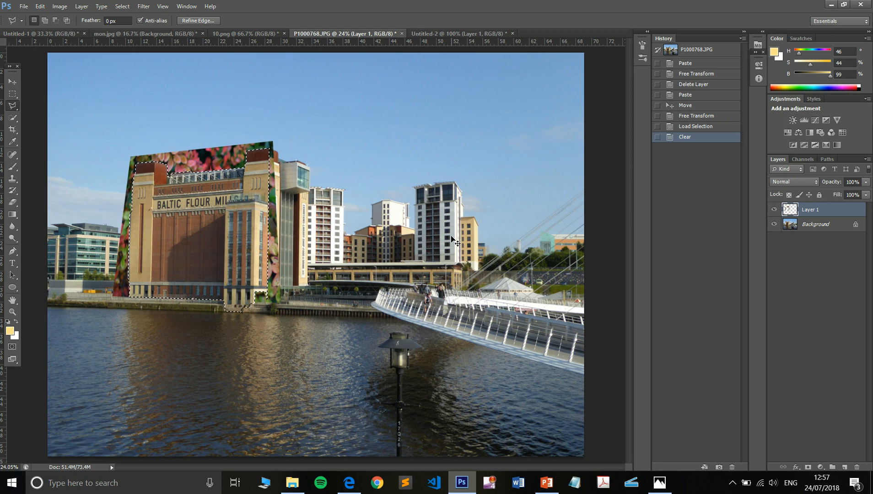
key(ctrl+z)
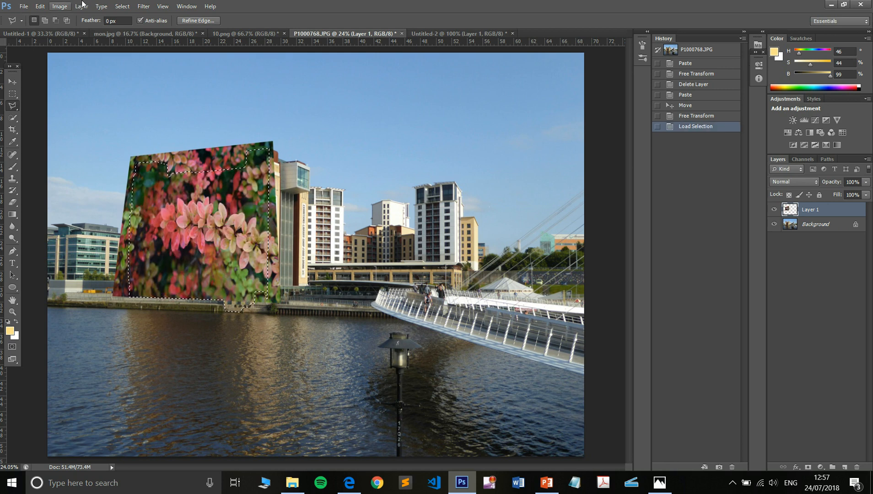
Invert the building selection, clear the foliage outside it from Layer 1, and deselect
click(121, 7)
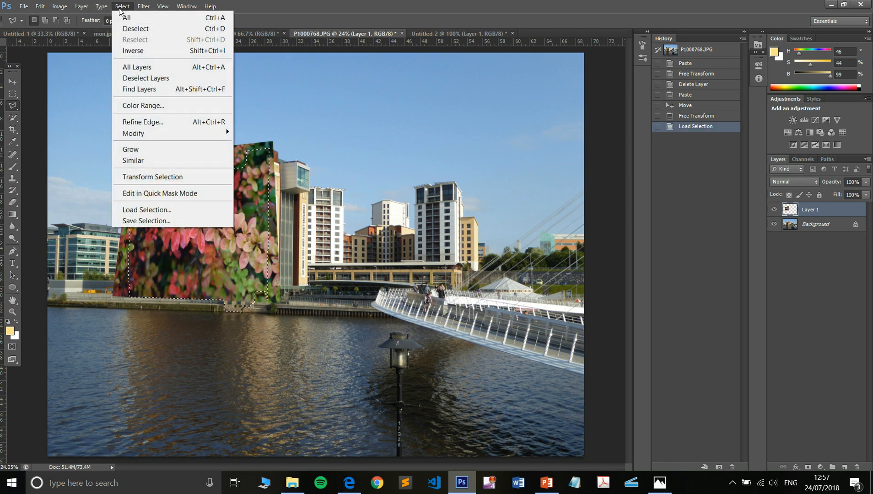
click(137, 51)
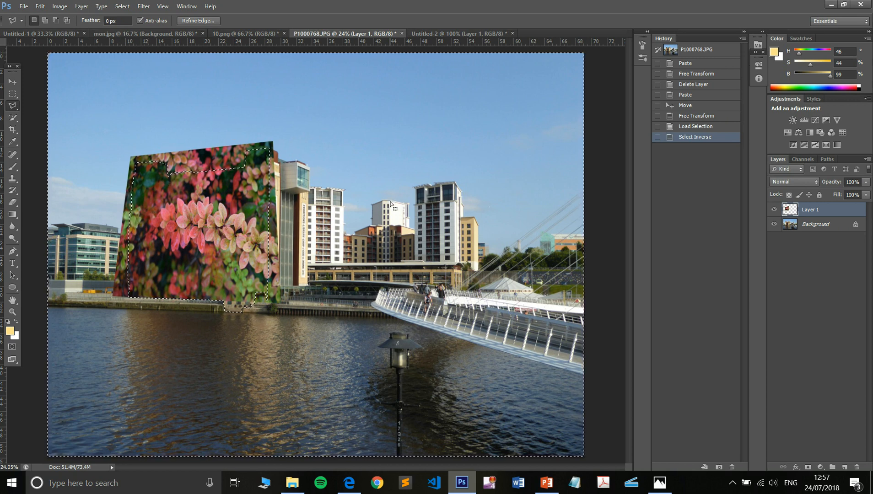
key(Delete)
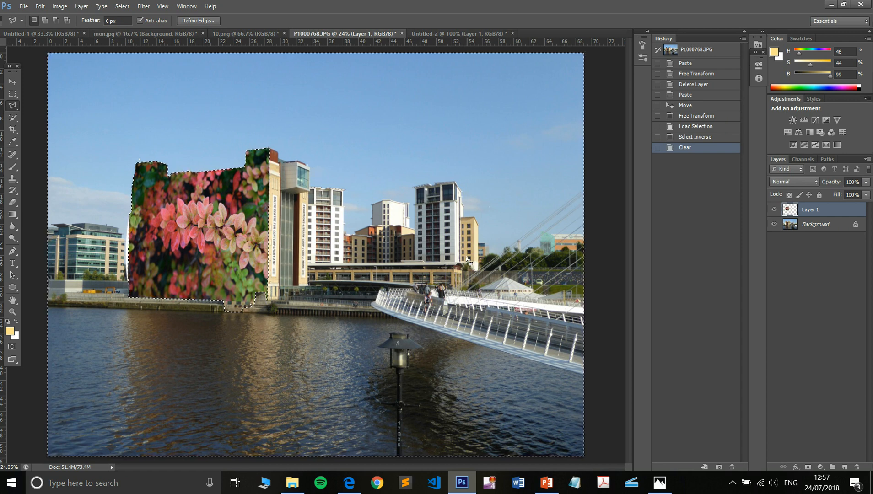
click(122, 5)
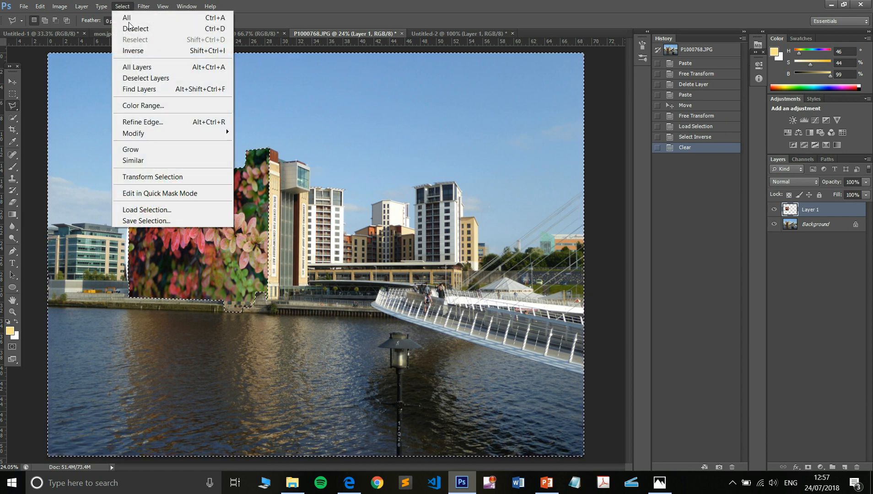
click(135, 32)
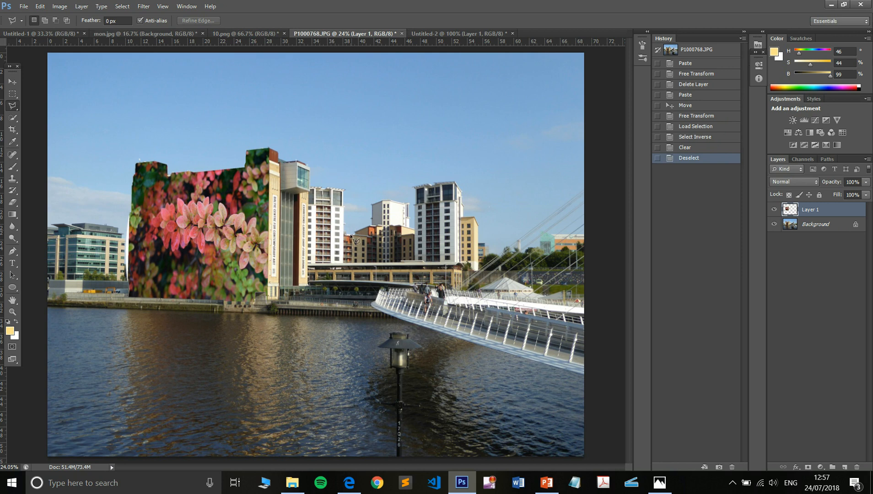
click(349, 484)
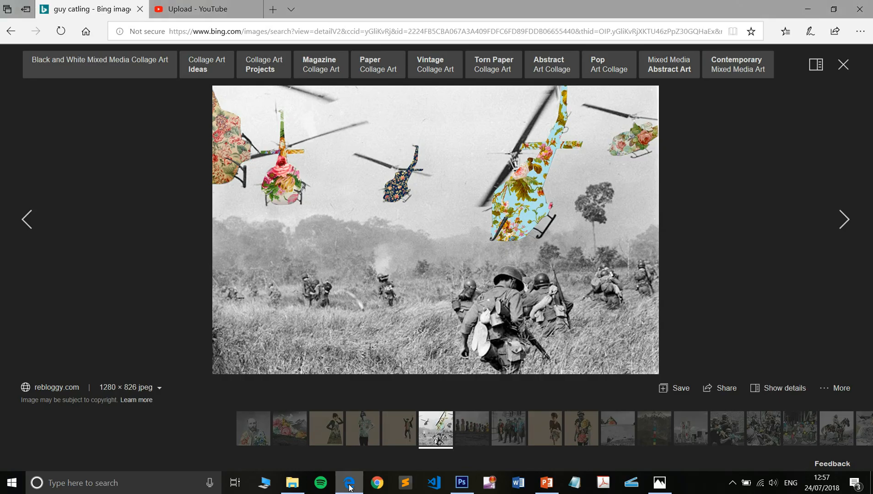
click(349, 485)
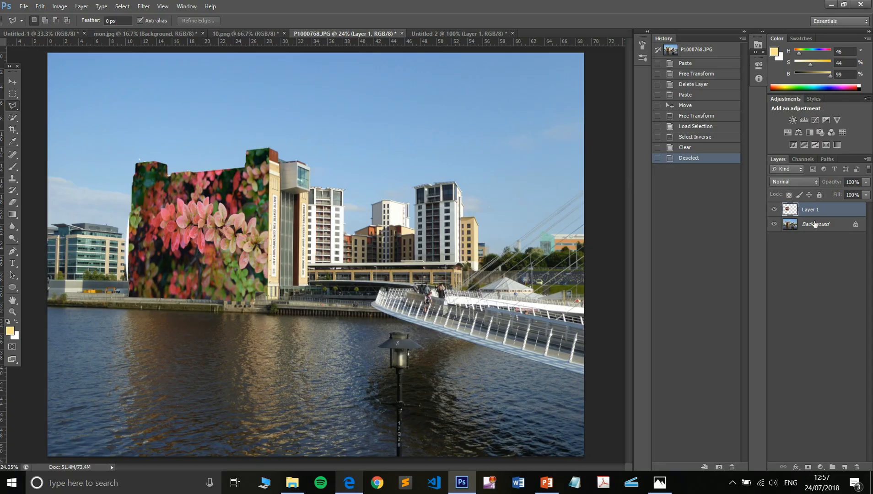
click(816, 224)
click(60, 6)
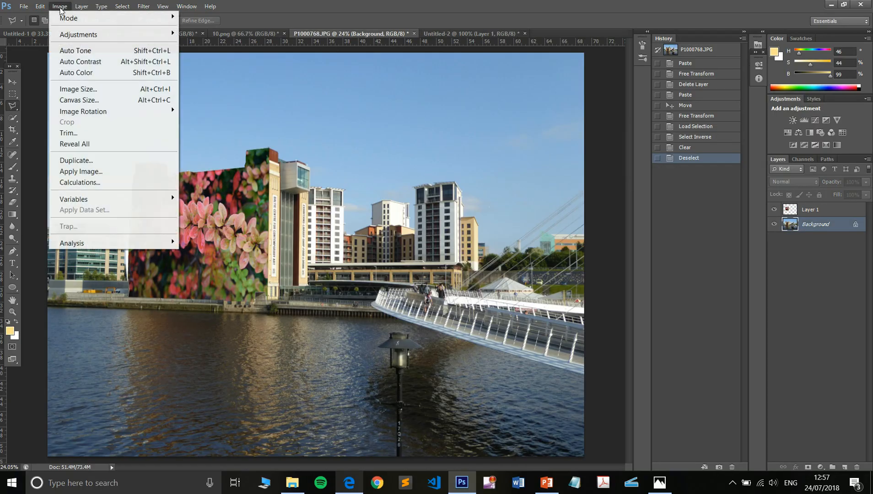
mouse_move(133, 34)
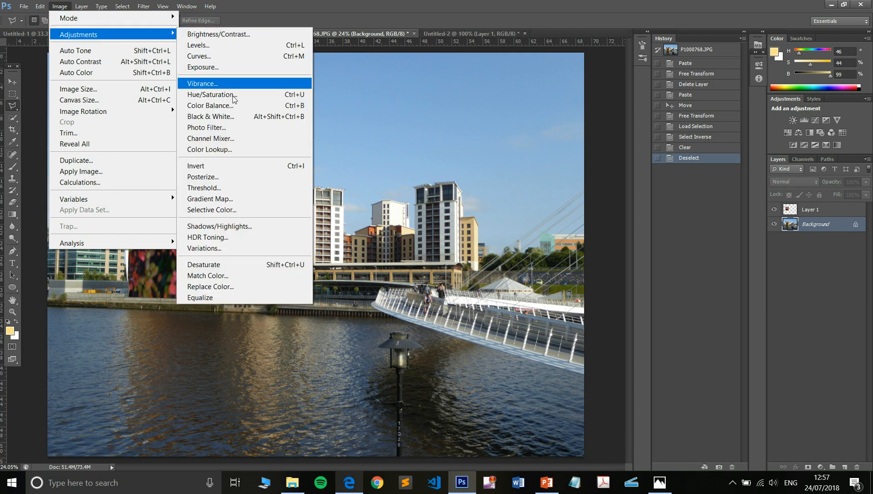
click(233, 117)
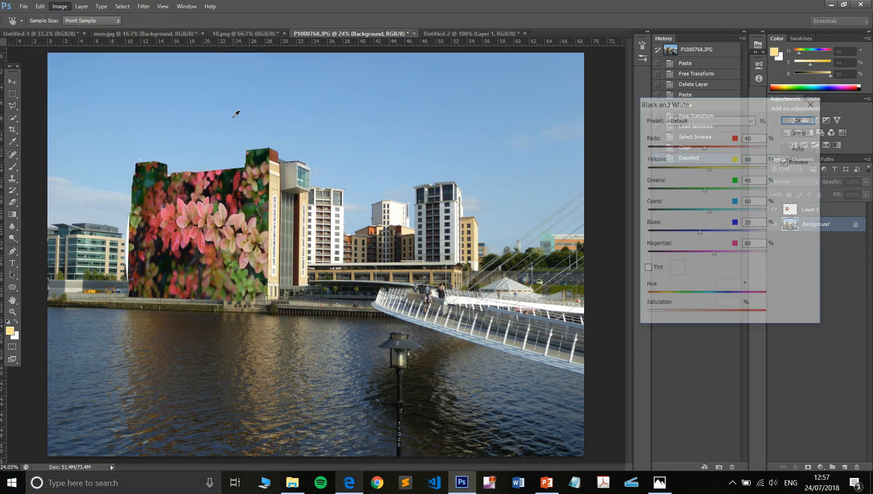
click(797, 120)
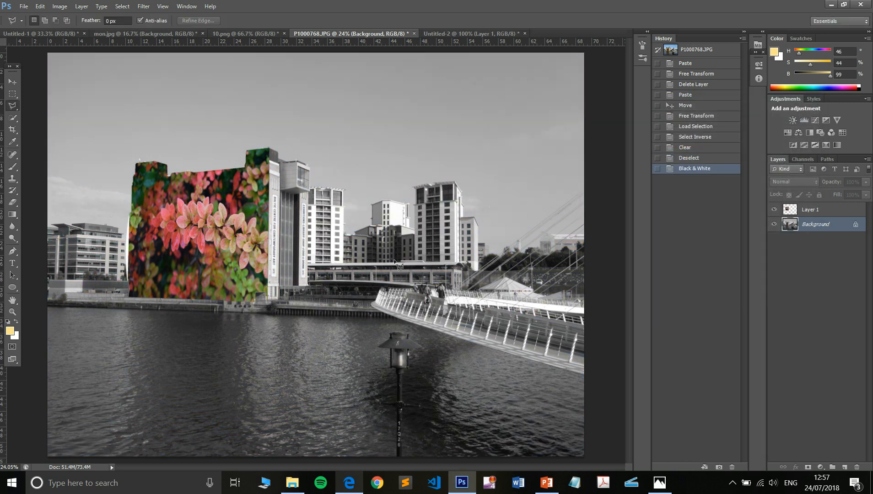
Compare the Delete Layer history state with the Black & White state, and look over the browser reference and the Untitled-2 example
click(707, 85)
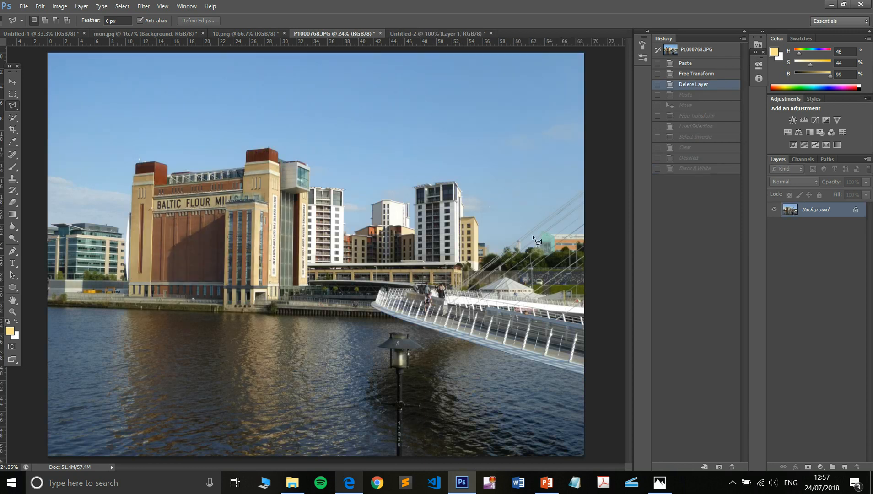
click(689, 170)
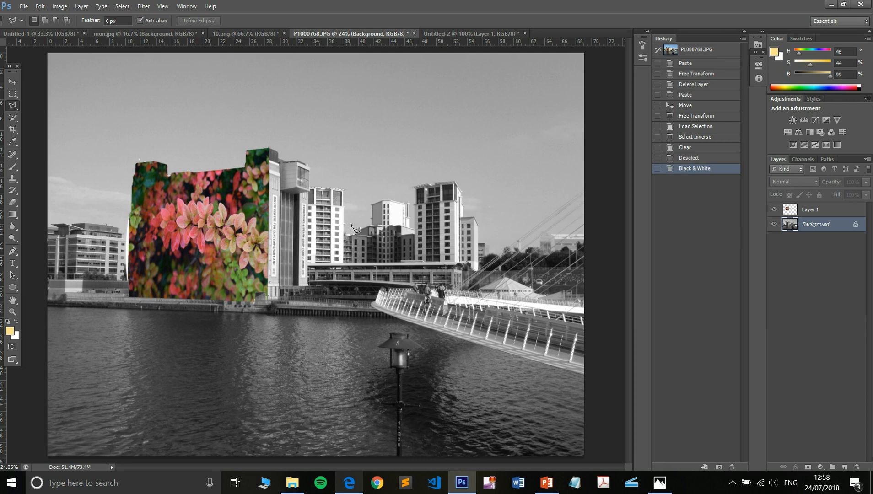
click(349, 484)
click(349, 486)
click(472, 33)
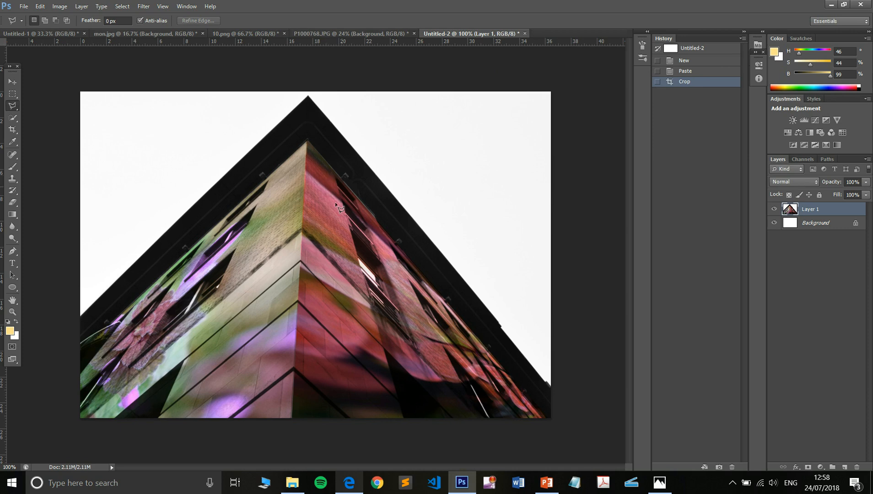
click(352, 34)
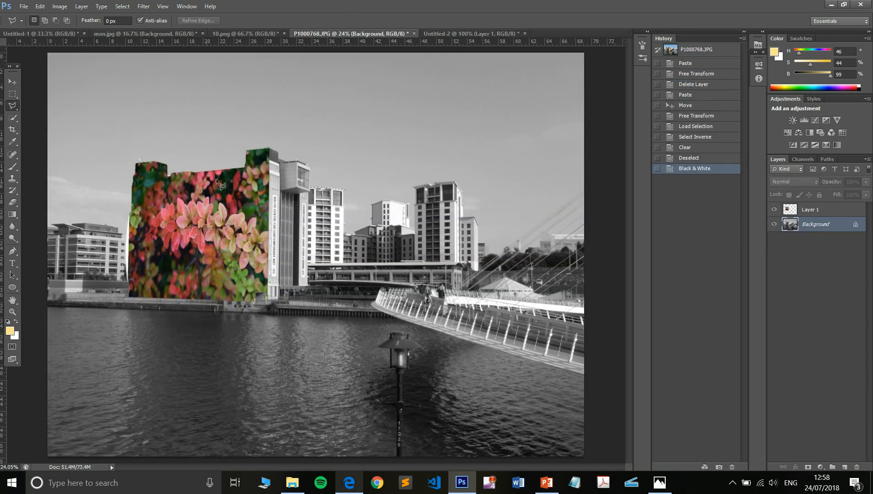
Try the Color Burn, Lighten, Linear Dodge (Add) and Color blend modes on Layer 1
click(804, 209)
click(808, 183)
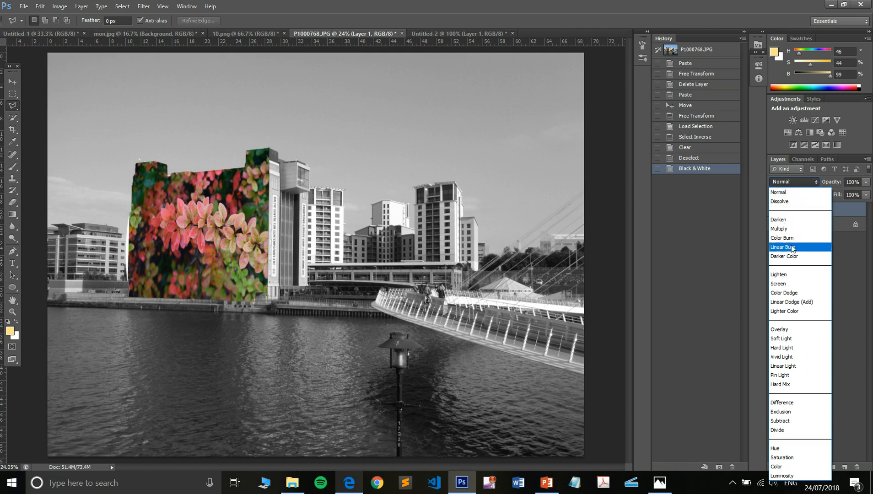
click(791, 238)
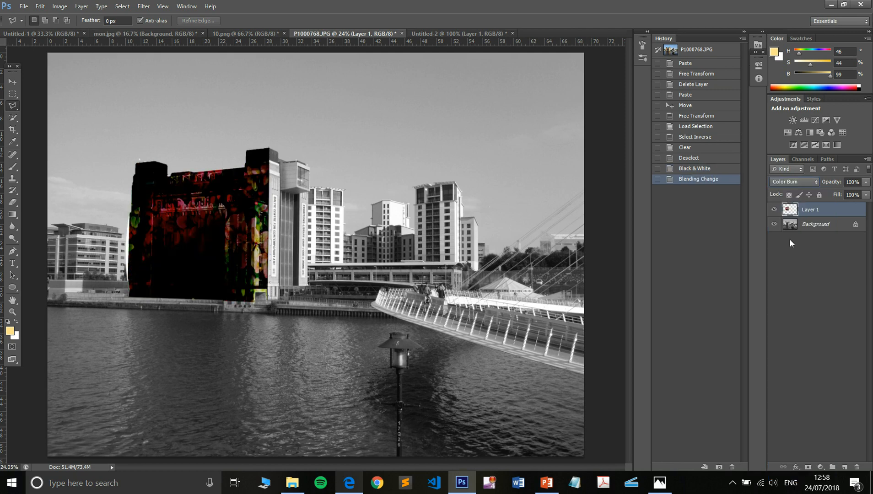
click(813, 181)
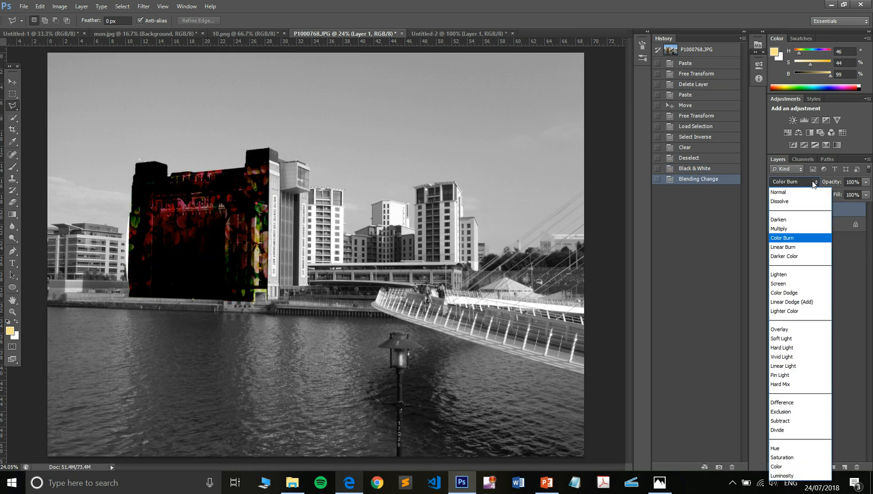
click(801, 275)
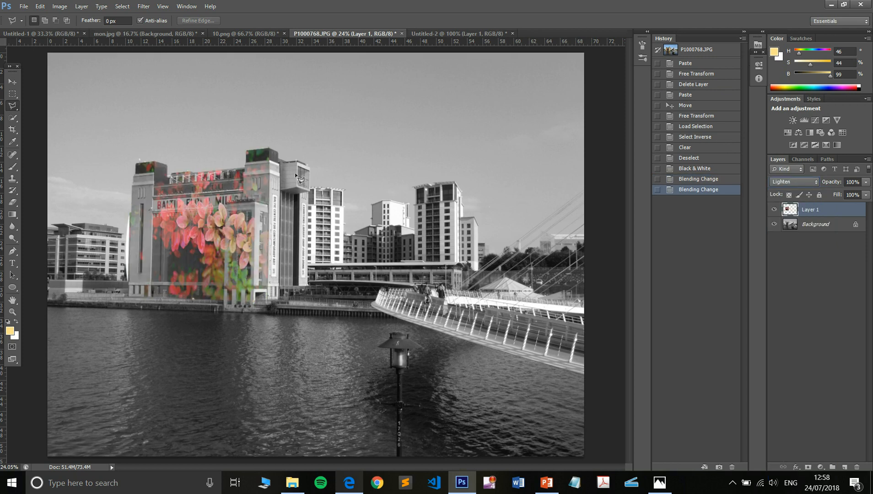
click(805, 184)
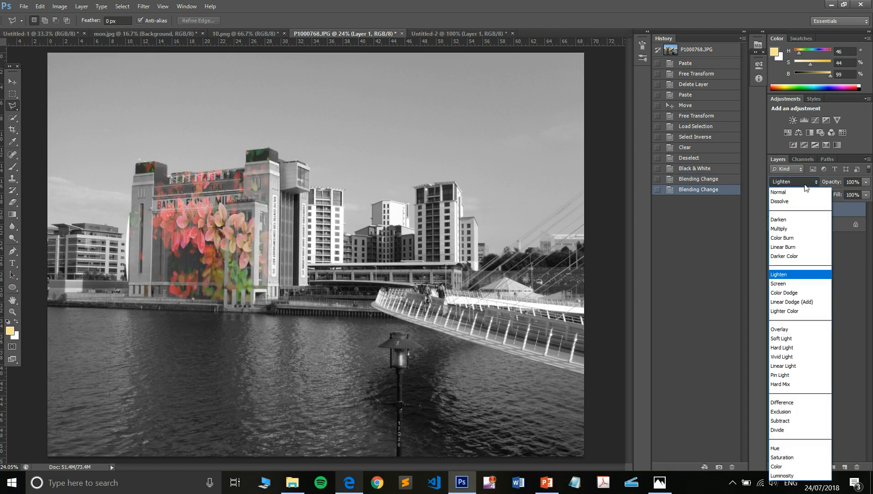
click(799, 303)
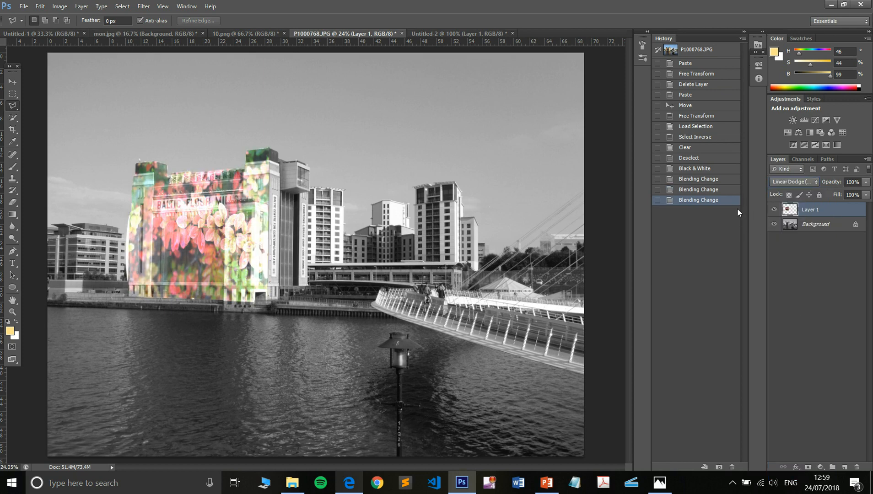
click(807, 182)
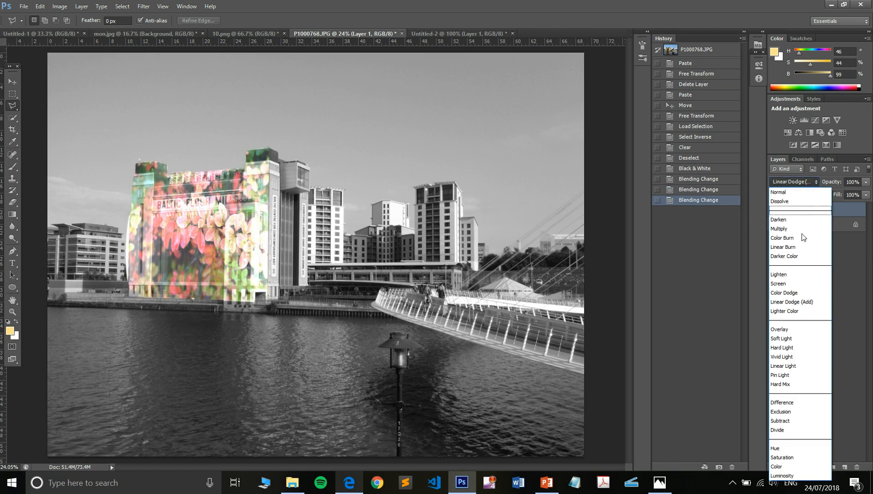
click(810, 467)
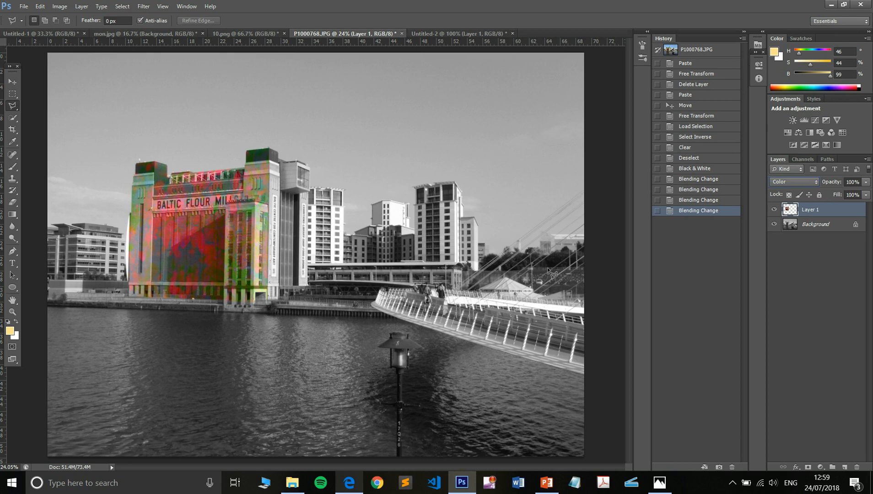
Set Layer 1's blend mode to Overlay and apply a Vibrance adjustment of +100 to it
click(809, 183)
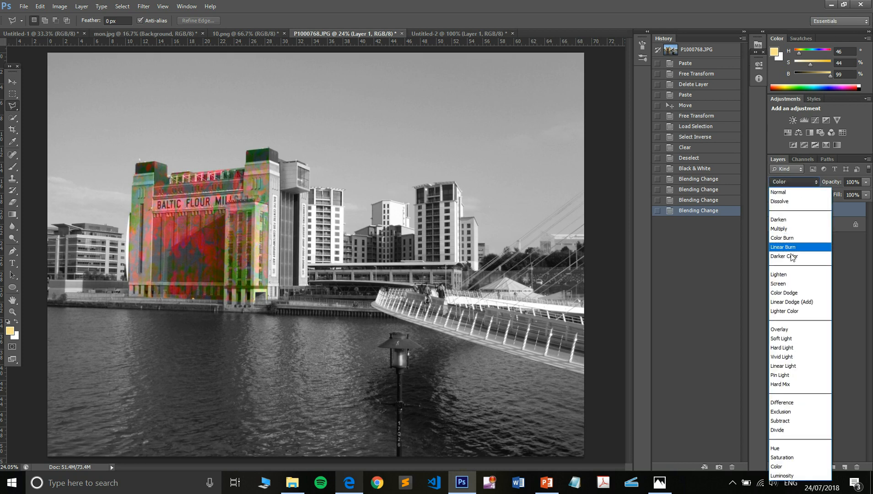
click(794, 330)
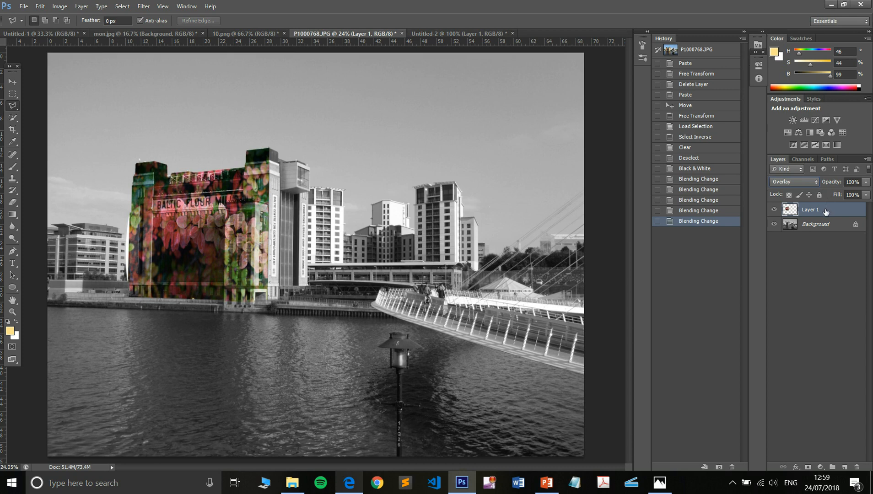
click(60, 6)
mouse_move(85, 42)
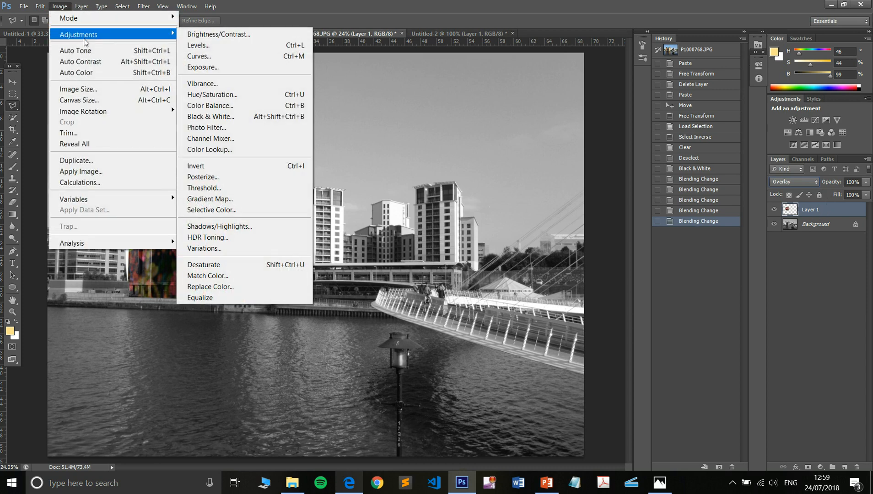
click(236, 83)
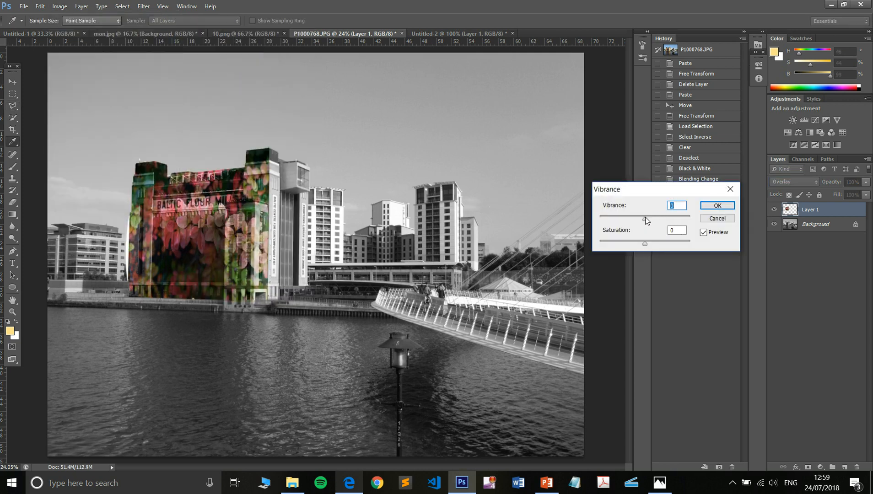
drag(645, 217, 666, 217)
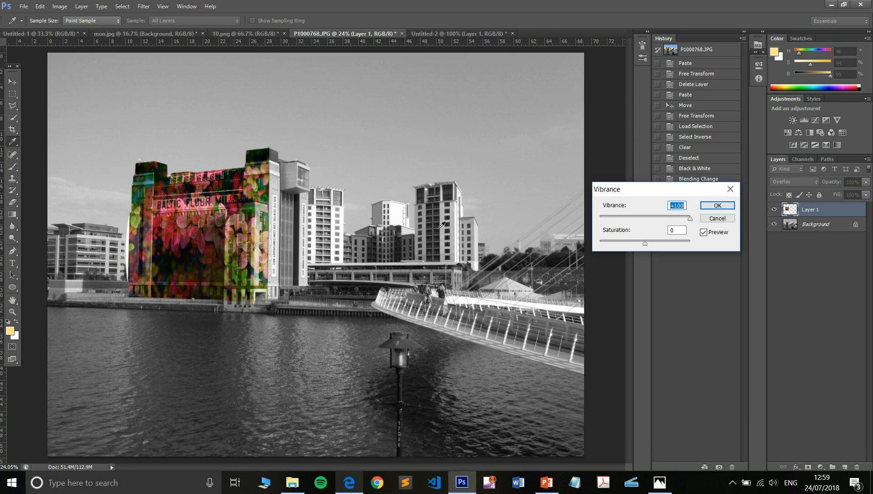
click(712, 211)
Switch to File Explorer to view the finished examples in the cutout folder, and return to P1000768.JPG in Photoshop
key(alt+Tab)
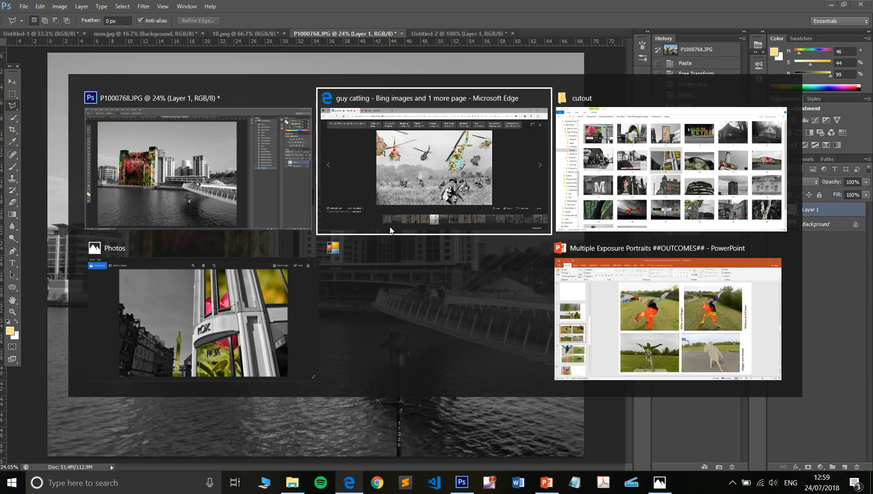
key(alt+Tab)
key(alt+Tab)
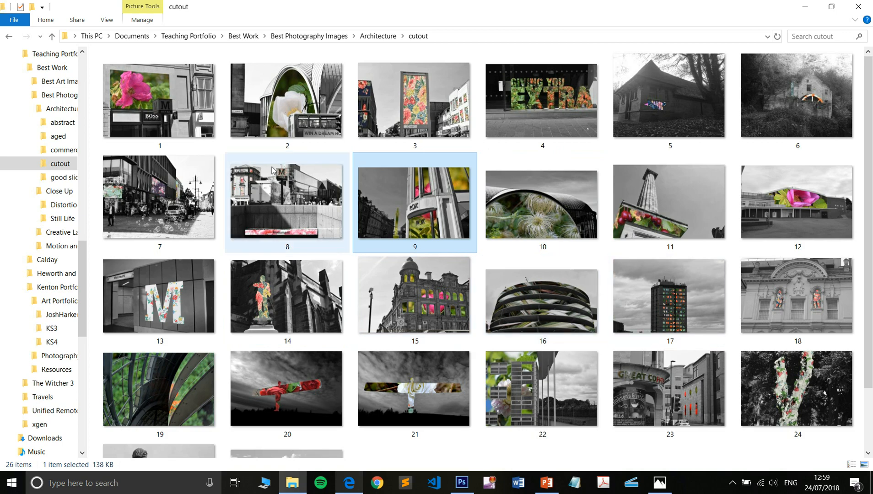
key(alt+Tab)
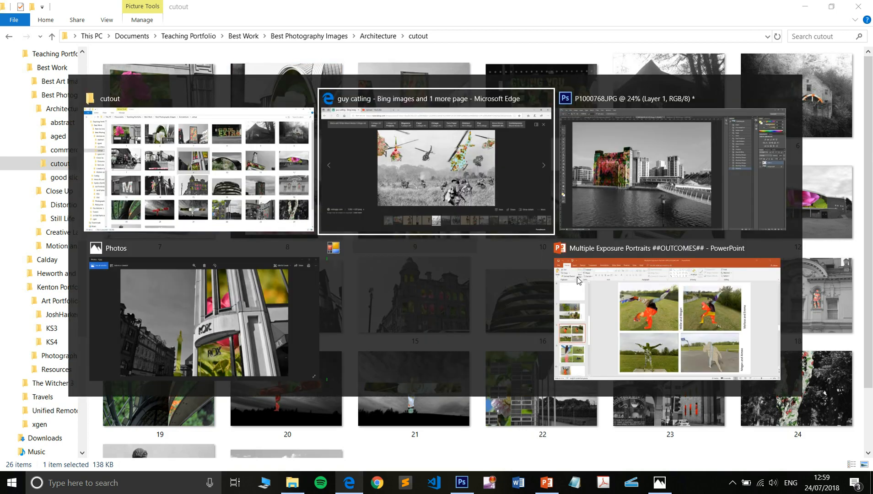
key(alt+Tab)
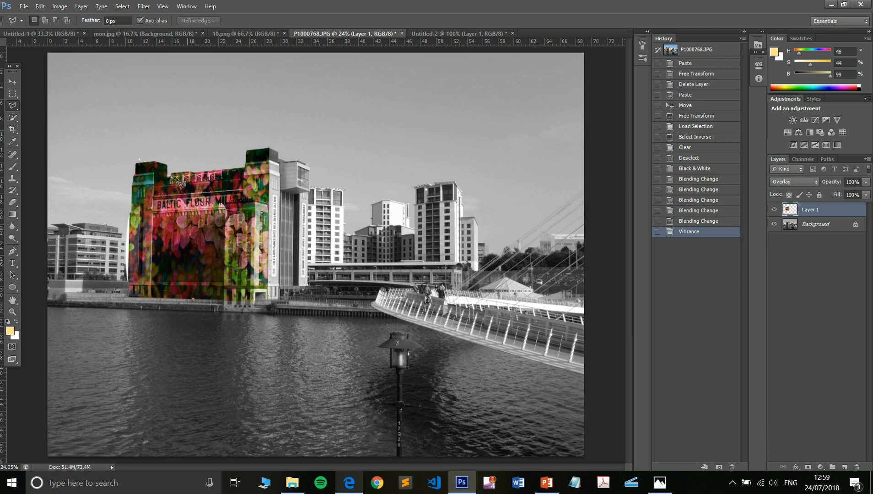
Select the BALTIC FLOUR MILLS sign band on the building with a Polygonal Lasso outline, following the step around the corner tower
scroll(181, 183, up, 3)
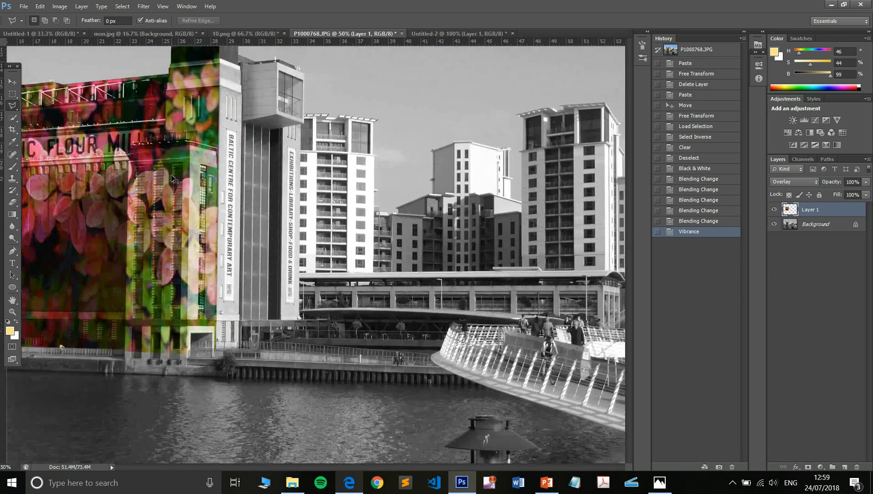
scroll(175, 181, up, 1)
key(c)
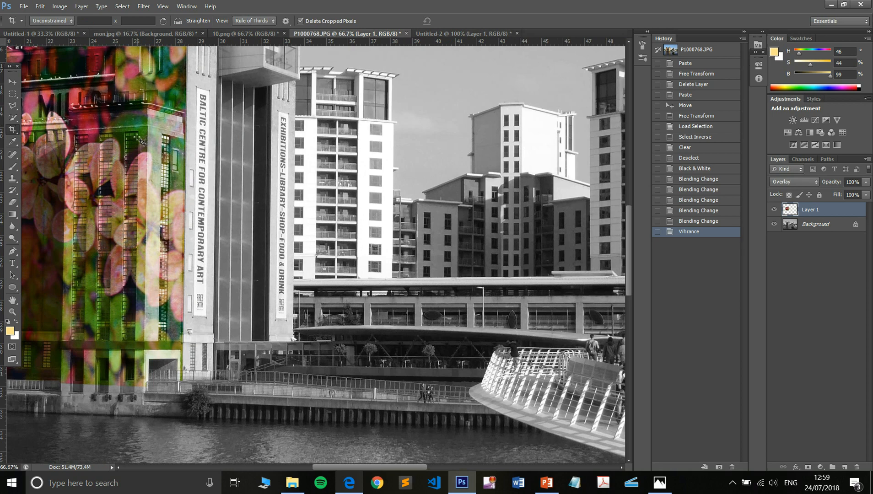
key(l)
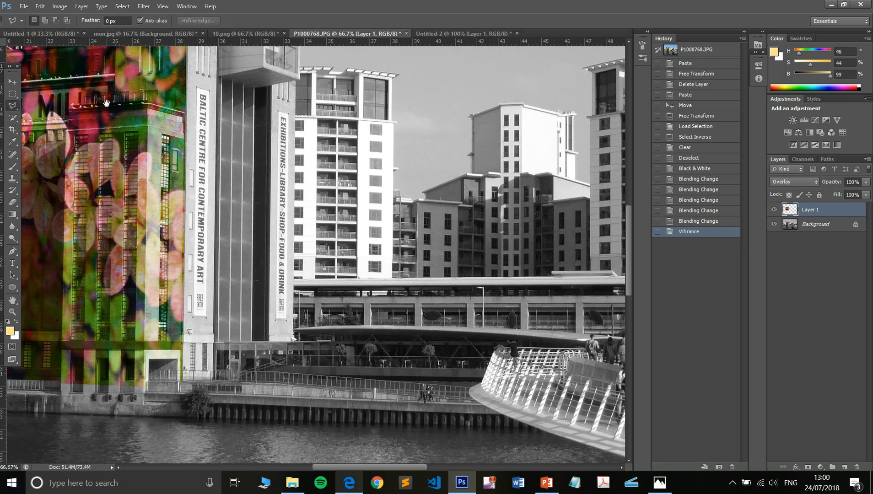
drag(110, 108, 394, 239)
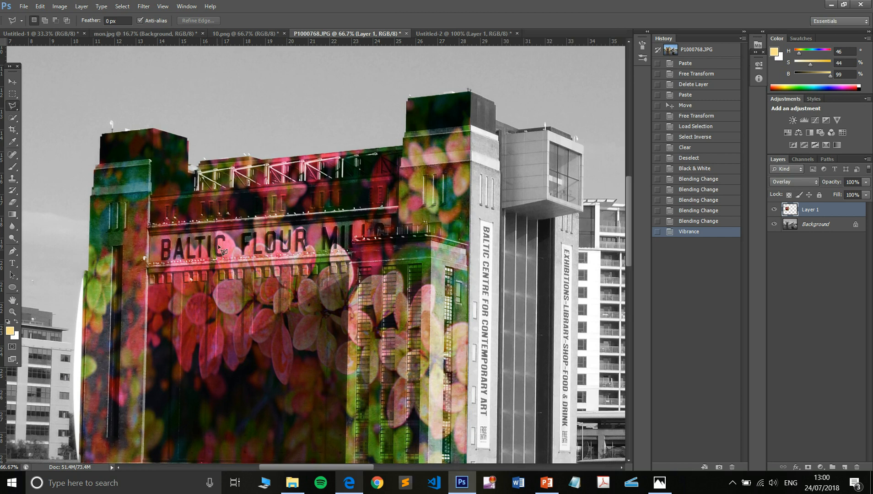
click(150, 224)
click(396, 220)
click(396, 235)
click(352, 238)
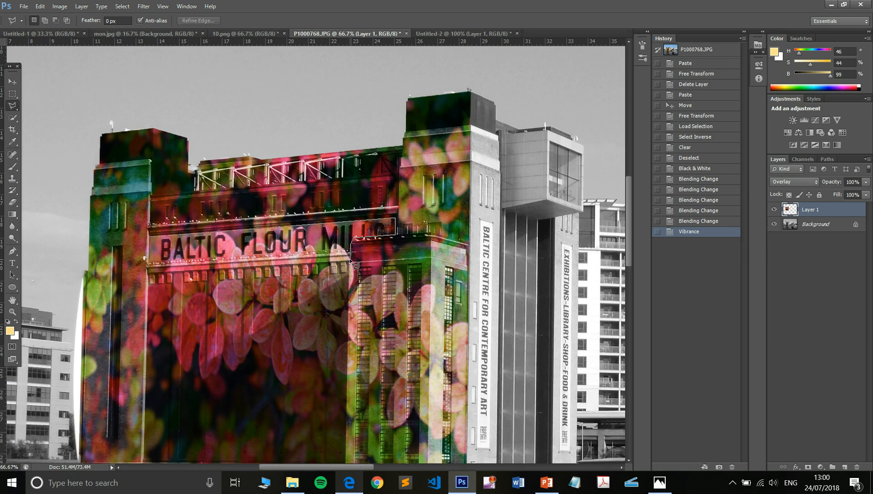
click(351, 261)
click(155, 243)
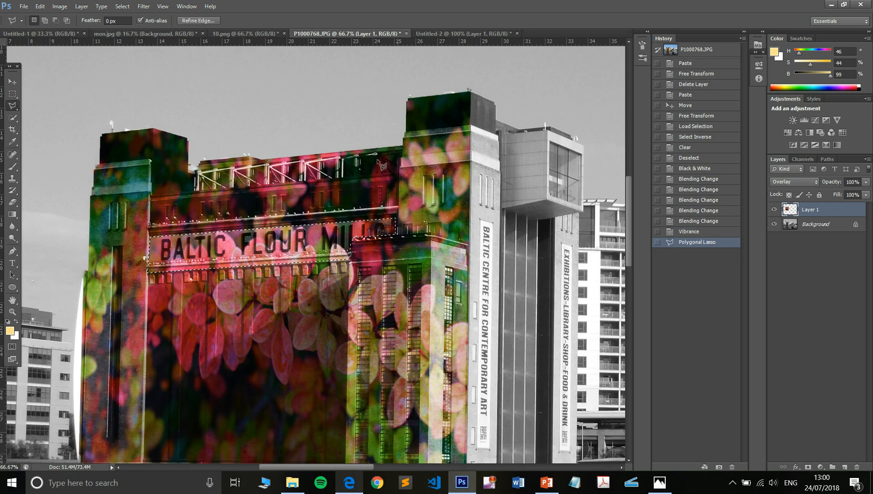
Partly erase Layer 1 over the selected sign band with the Eraser at 53% opacity and size 175, and deselect
key(e)
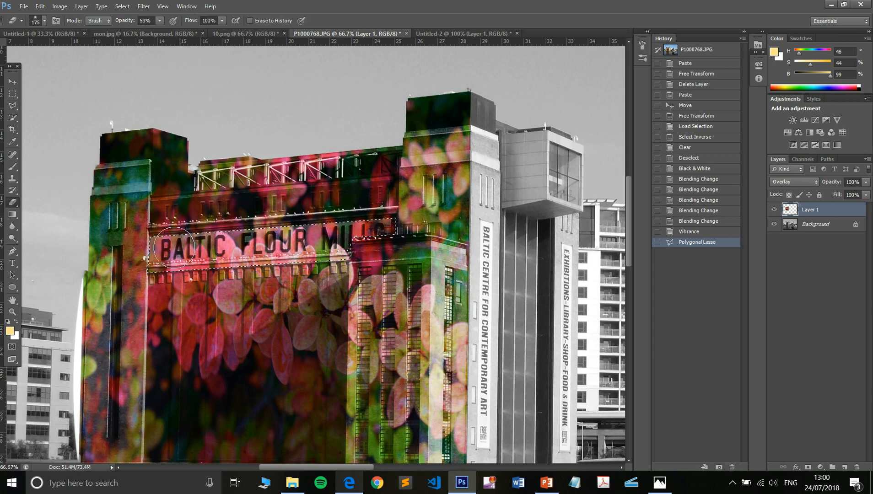
mouse_move(174, 248)
mouse_down()
mouse_move(208, 257)
mouse_move(159, 250)
mouse_move(399, 236)
mouse_move(305, 258)
mouse_move(243, 246)
mouse_move(144, 257)
mouse_move(266, 232)
mouse_move(400, 229)
mouse_up()
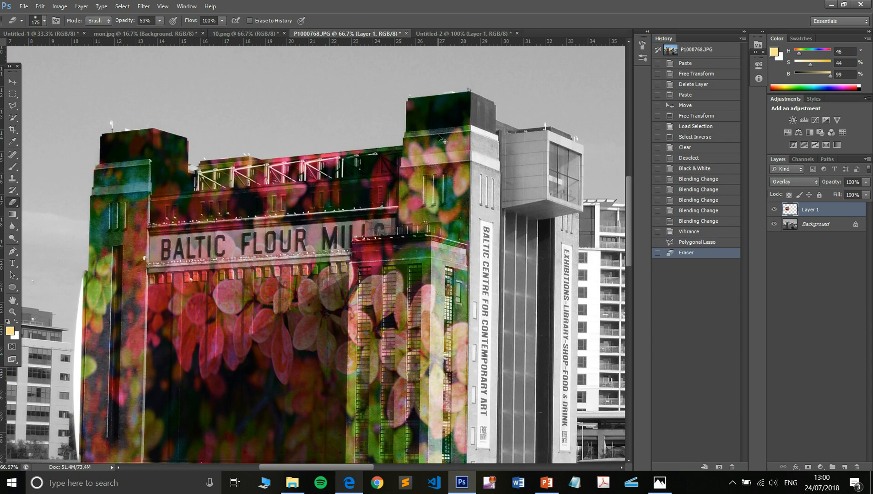
key(ctrl+d)
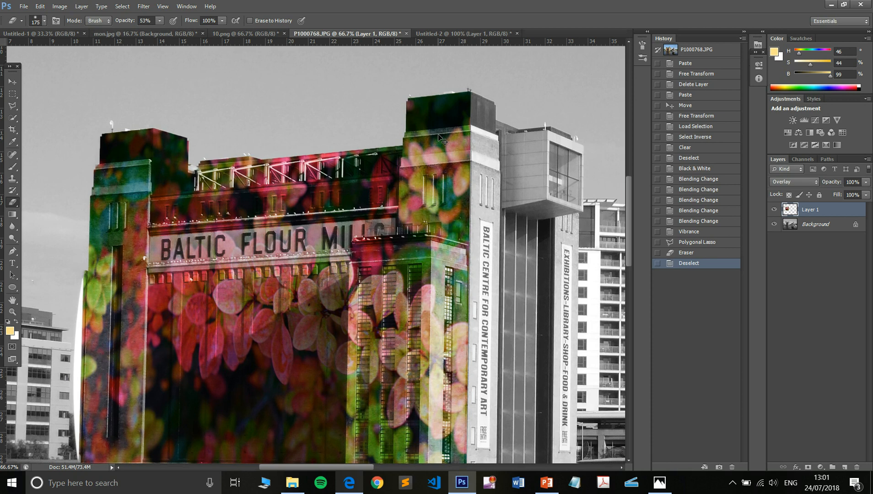
key(ctrl+0)
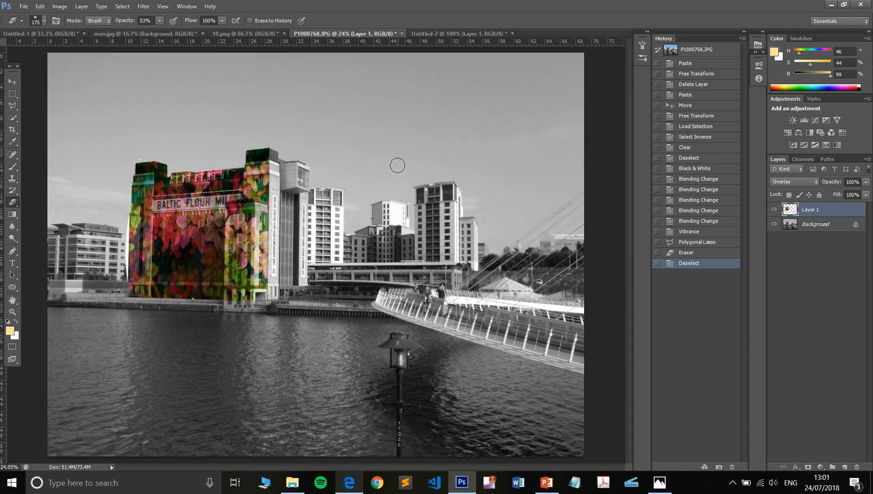
Look at the Untitled-2 example, and check the Layer 1 cutout in P1000768.JPG by hiding and reshowing the Background twice
click(464, 32)
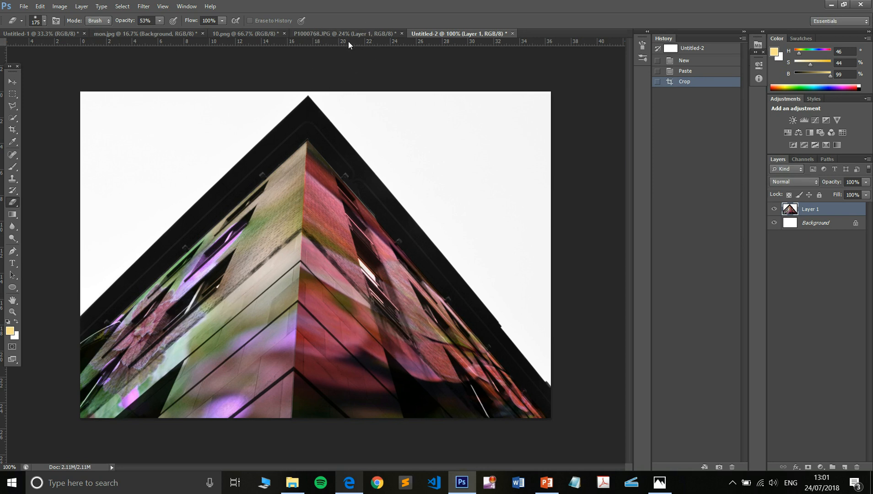
click(358, 34)
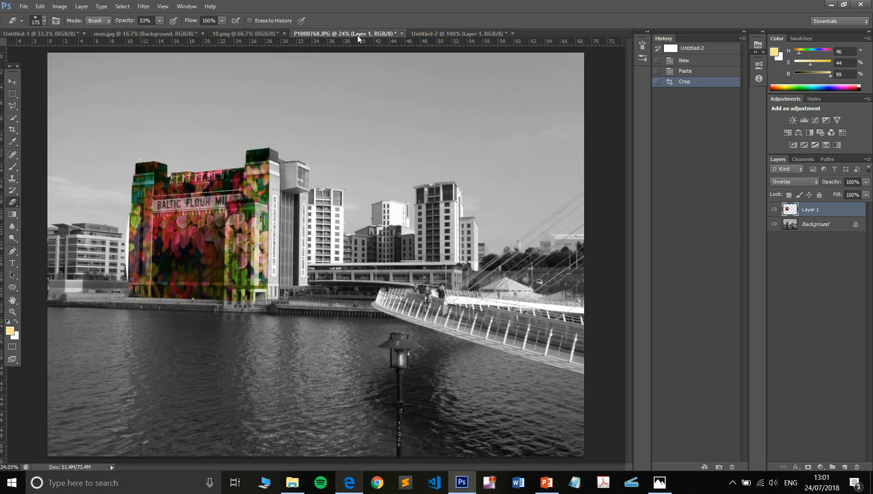
click(775, 225)
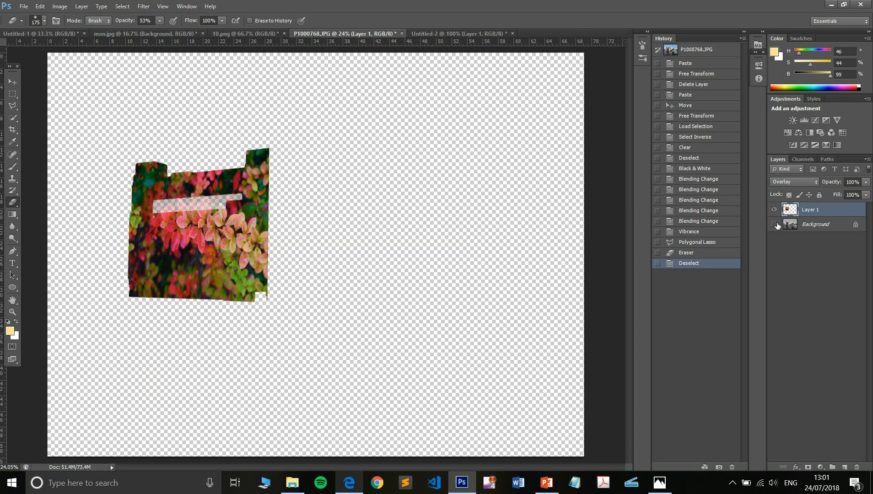
click(777, 224)
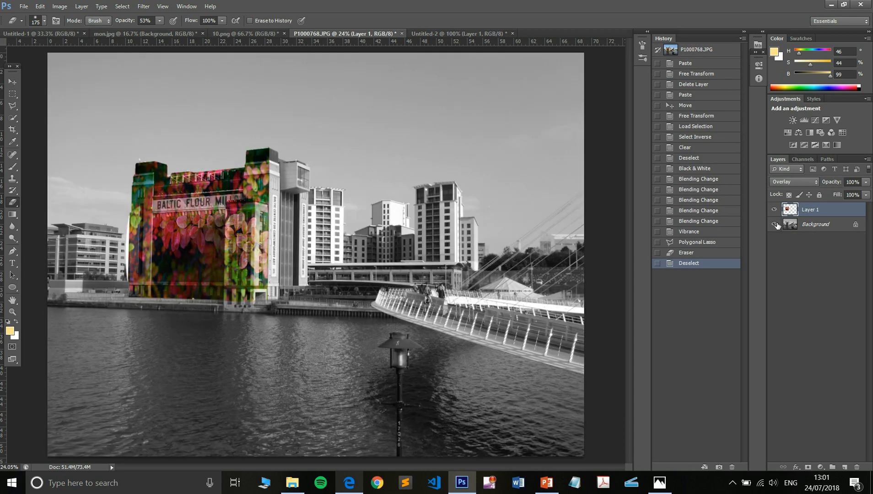
click(776, 225)
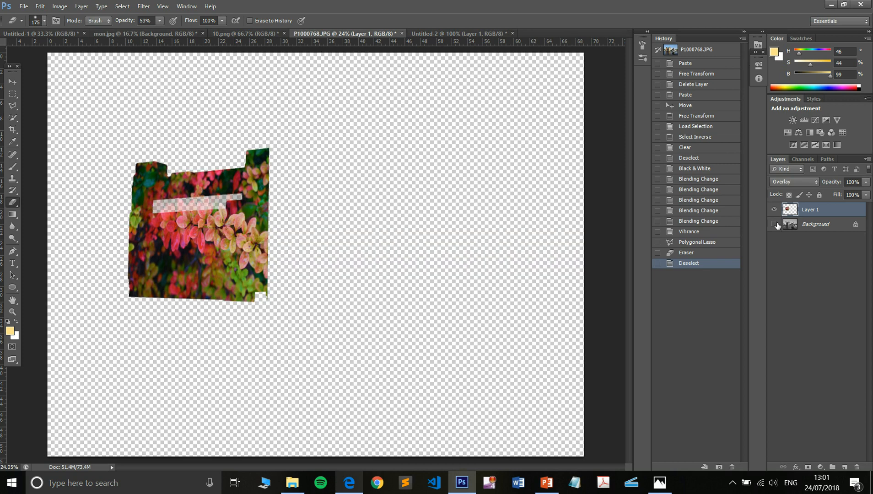
click(775, 224)
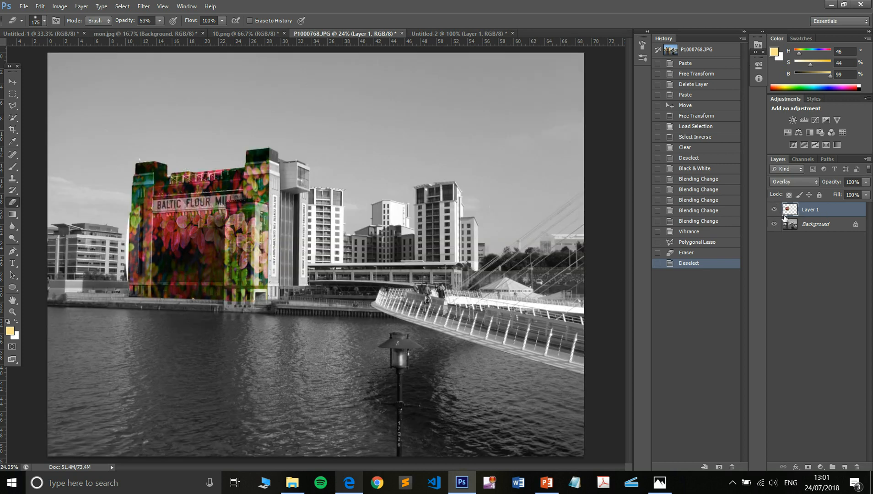